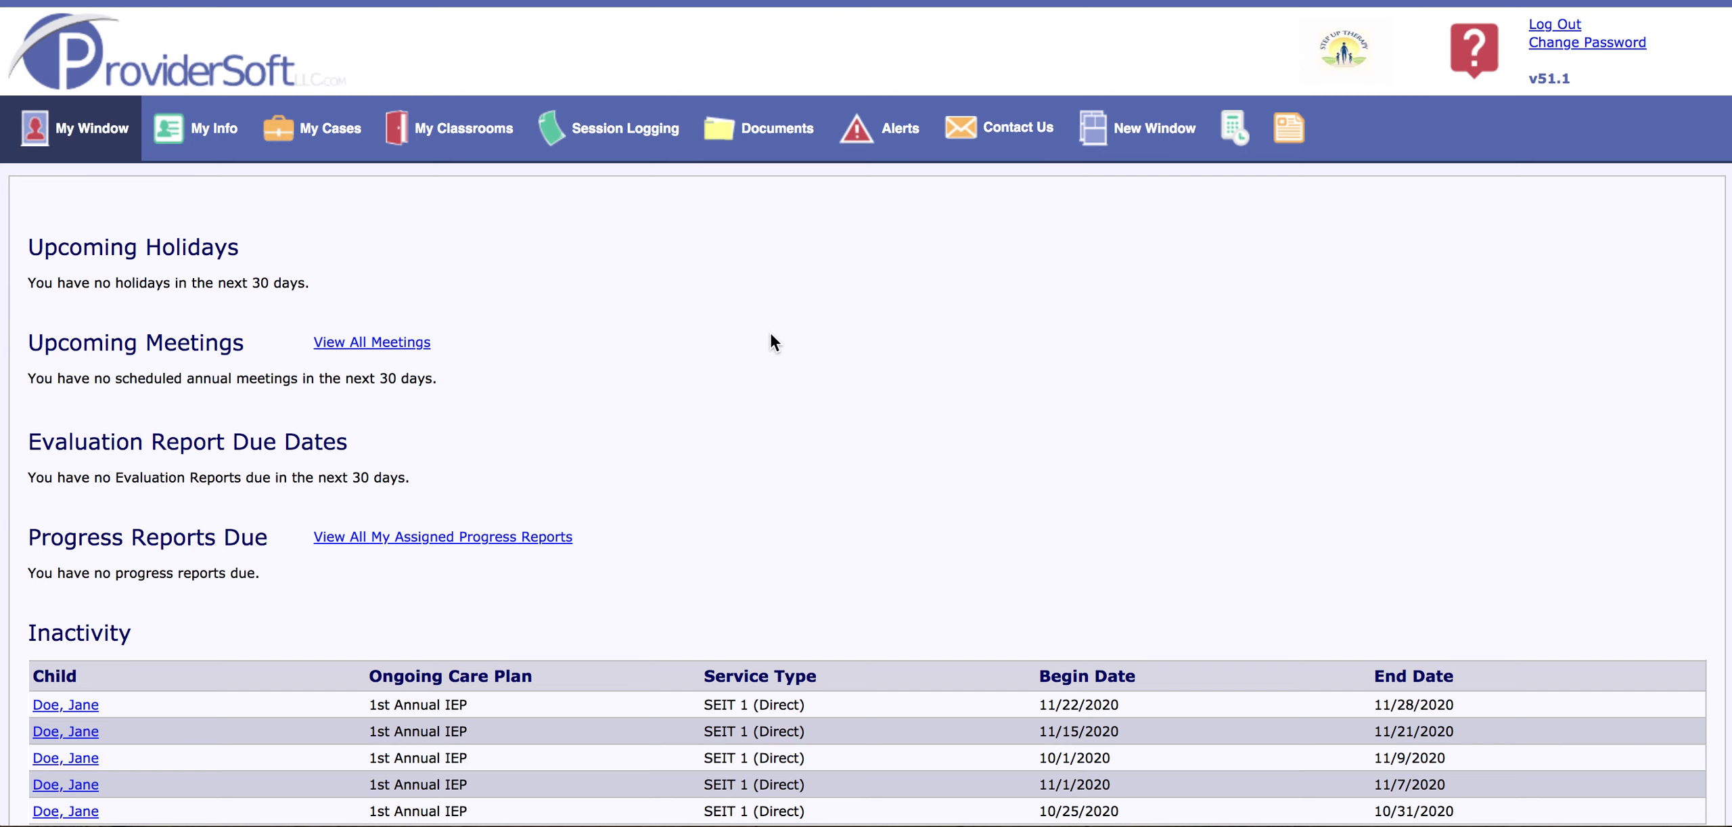
Start populating a session note from session logging for the child's SEIT 1 (Direct) assignment under the 1st Annual IEP.
{"action": "scroll", "coordinate": [771, 334], "scroll_direction": "down", "scroll_amount": 3}
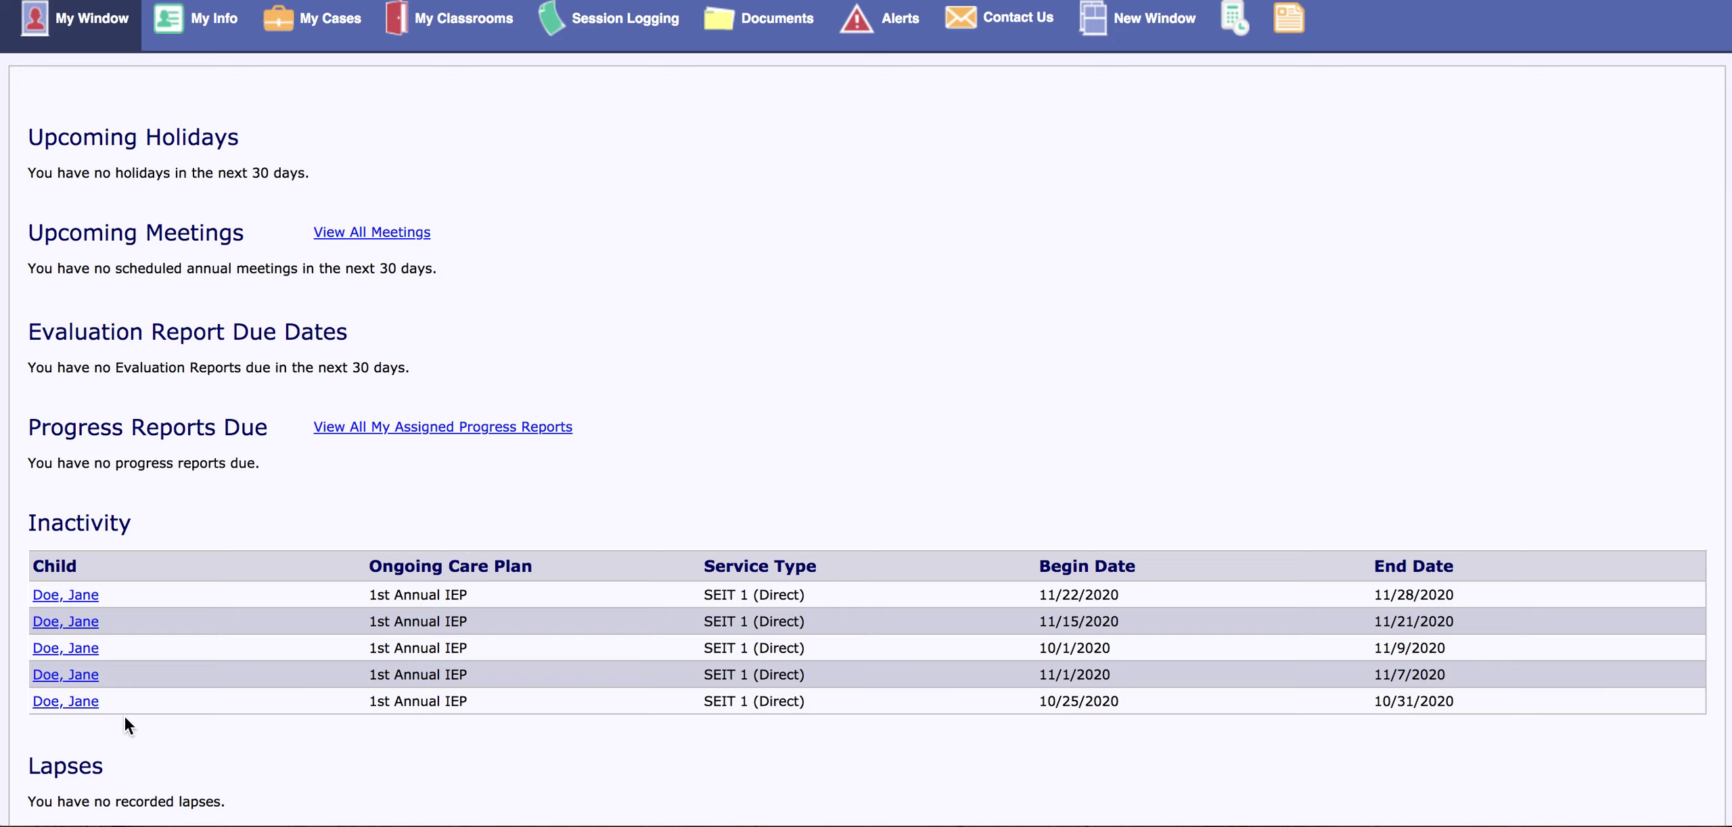
{"action": "scroll", "coordinate": [896, 223], "scroll_direction": "up", "scroll_amount": 2}
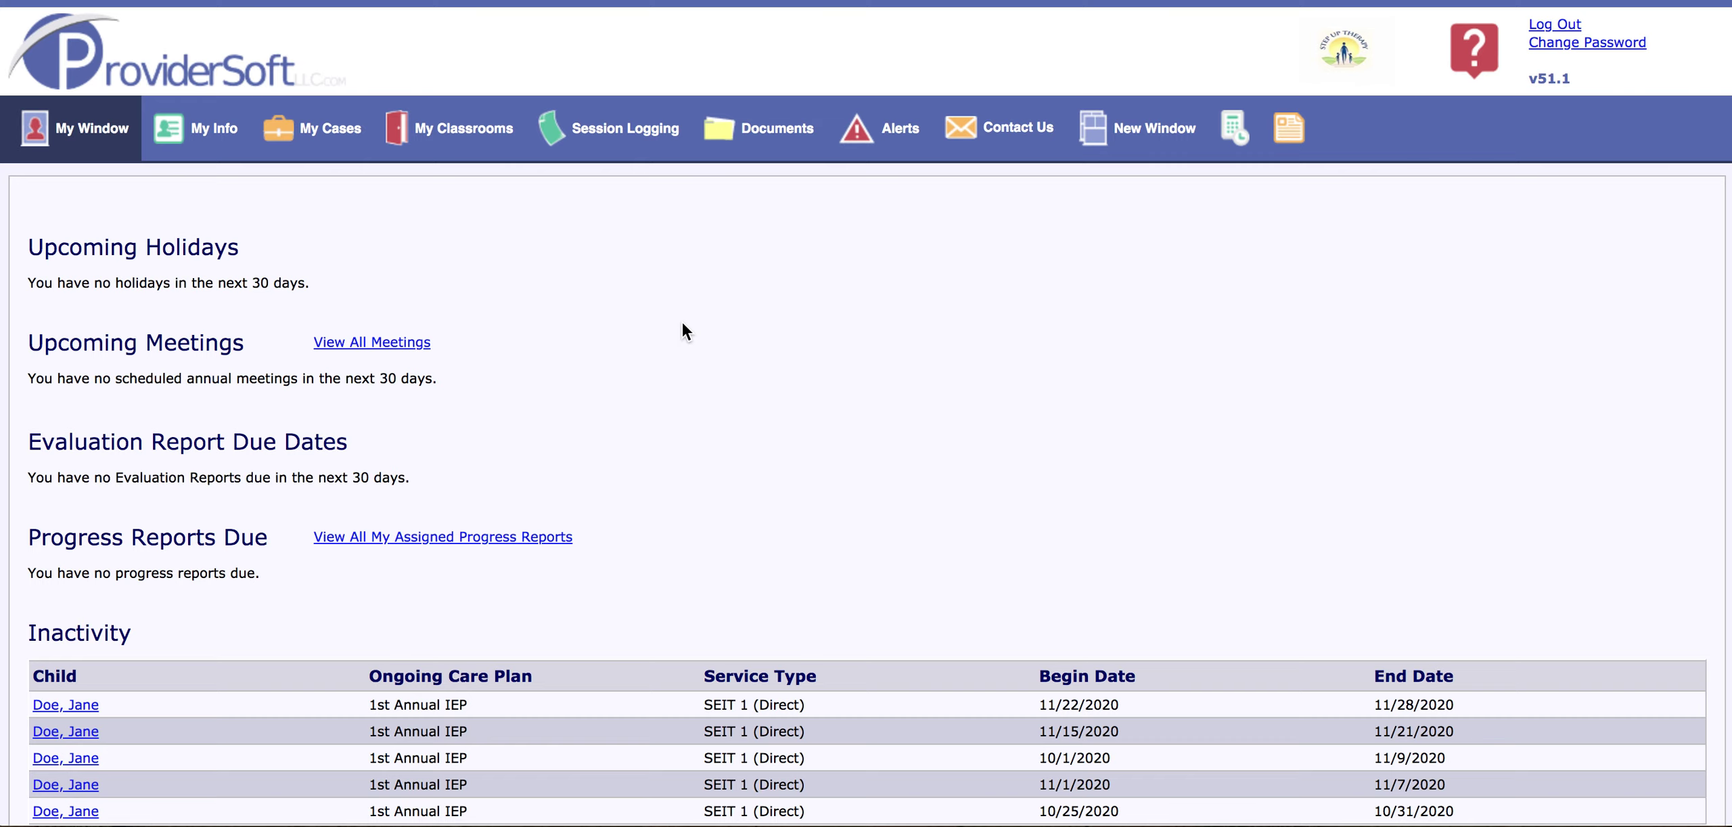
{"action": "left_click", "coordinate": [617, 135]}
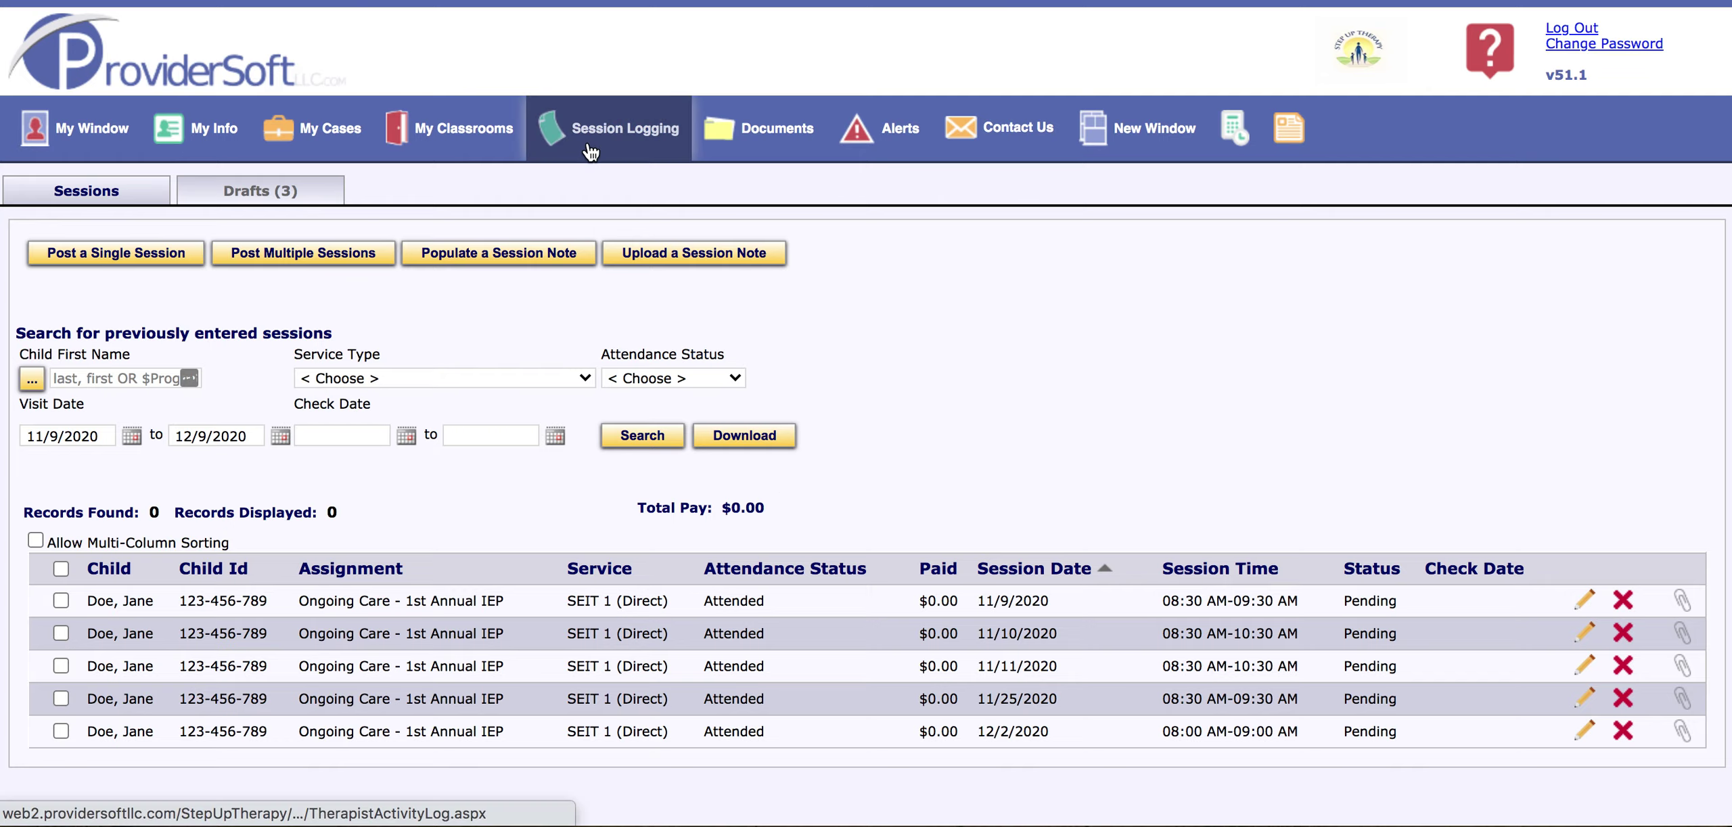
{"action": "left_click", "coordinate": [487, 256]}
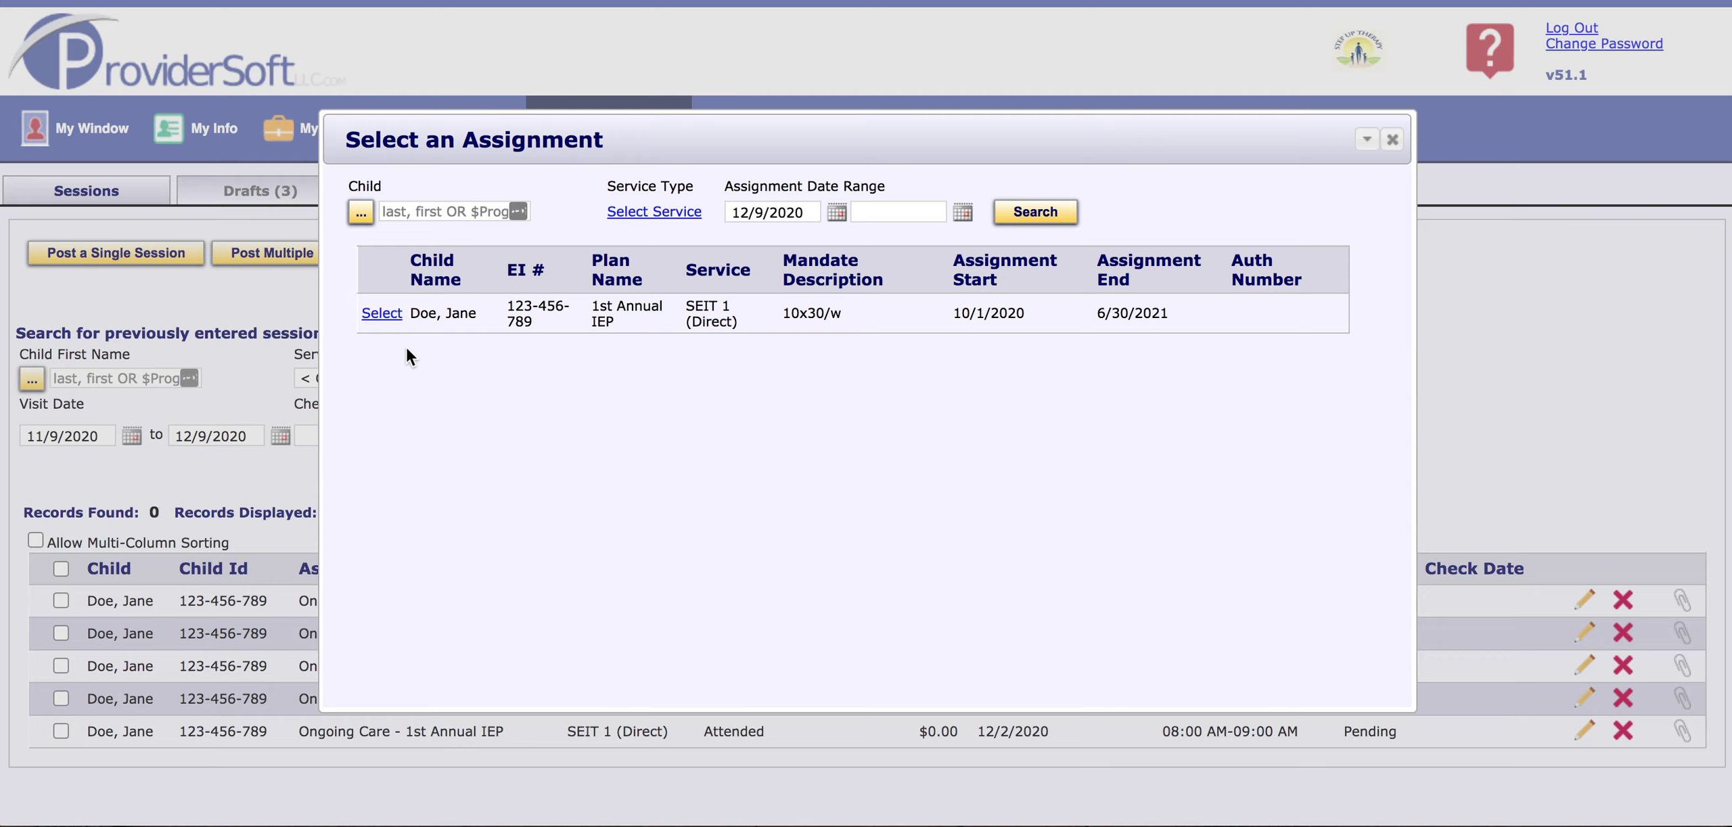
{"action": "left_click", "coordinate": [379, 315]}
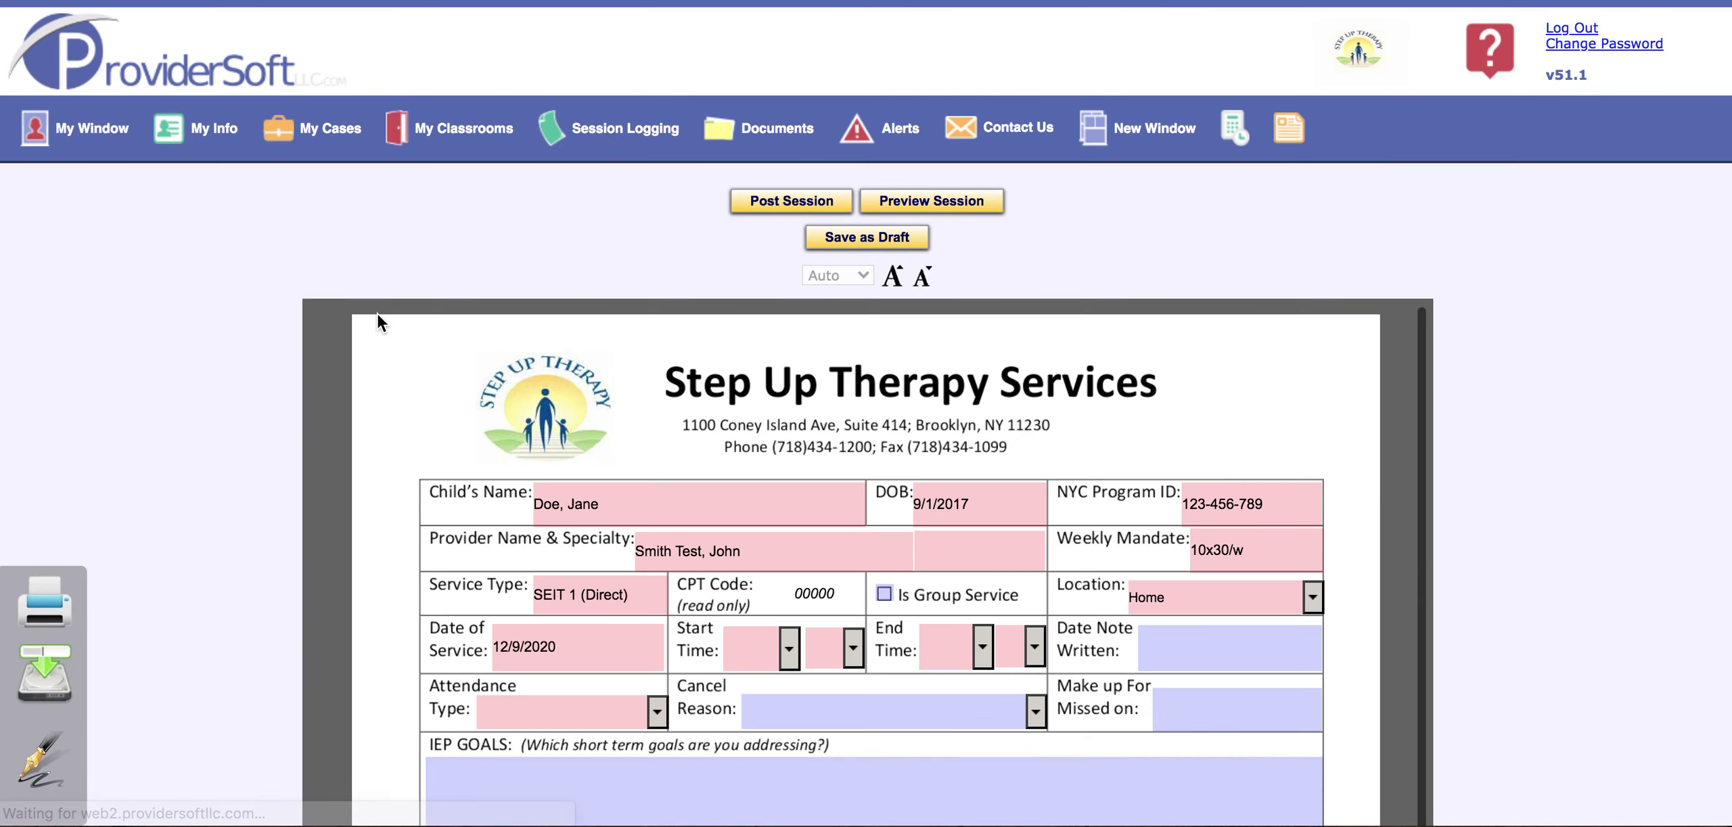
Examine the session note form from the prefilled child and service details down to the signature fields.
{"action": "scroll", "coordinate": [907, 329], "scroll_direction": "down", "scroll_amount": 1}
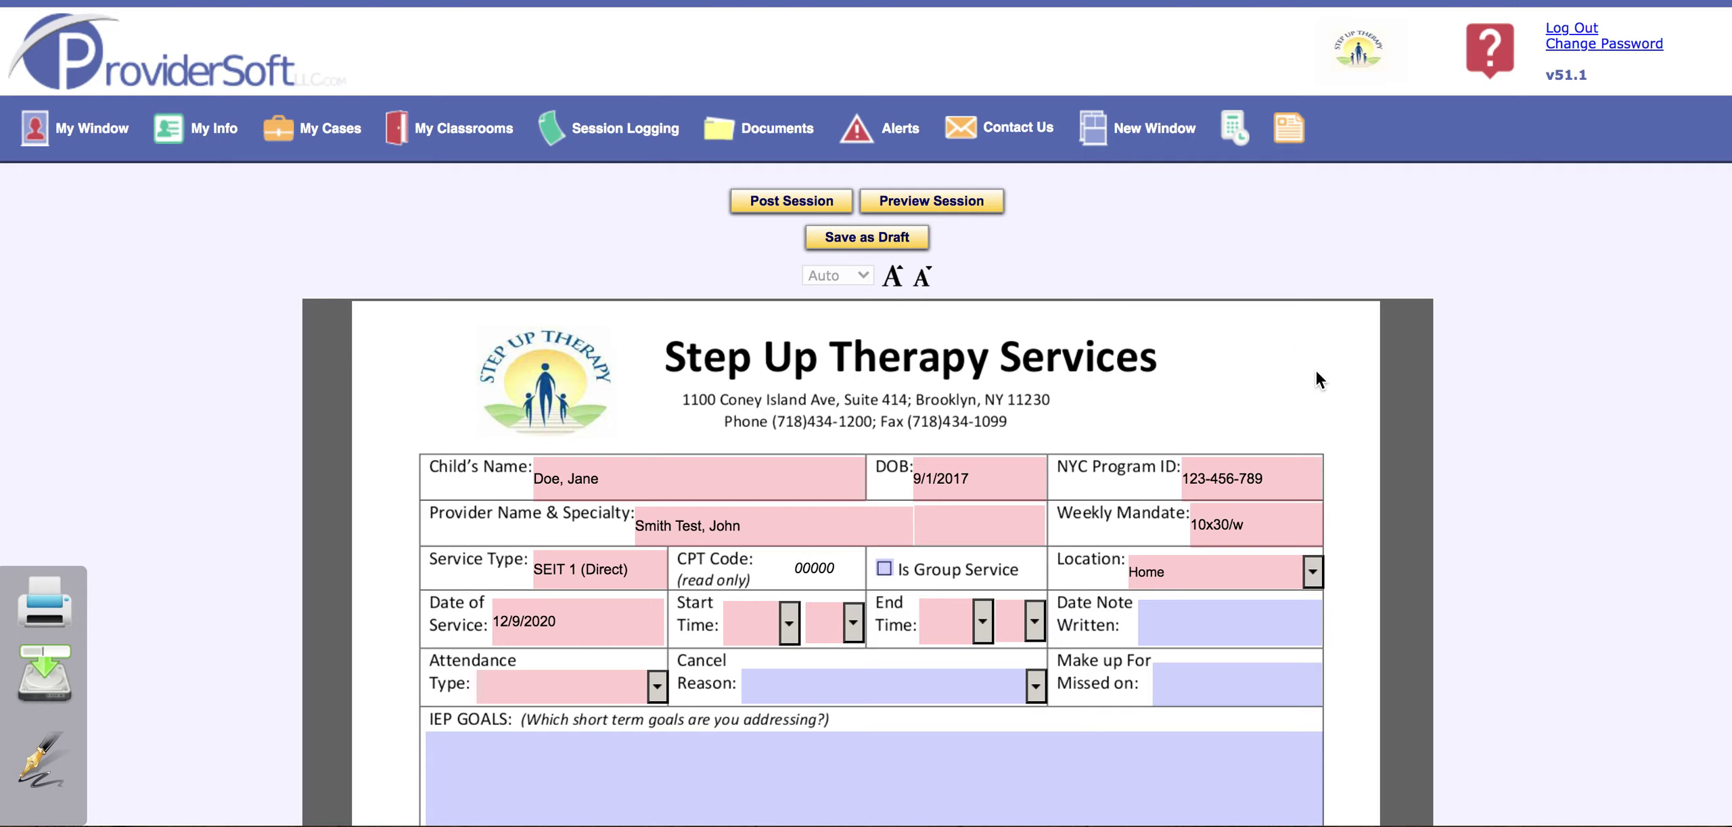
{"action": "scroll", "coordinate": [1315, 371], "scroll_direction": "down", "scroll_amount": 10}
{"action": "scroll", "coordinate": [1316, 371], "scroll_direction": "down", "scroll_amount": 5}
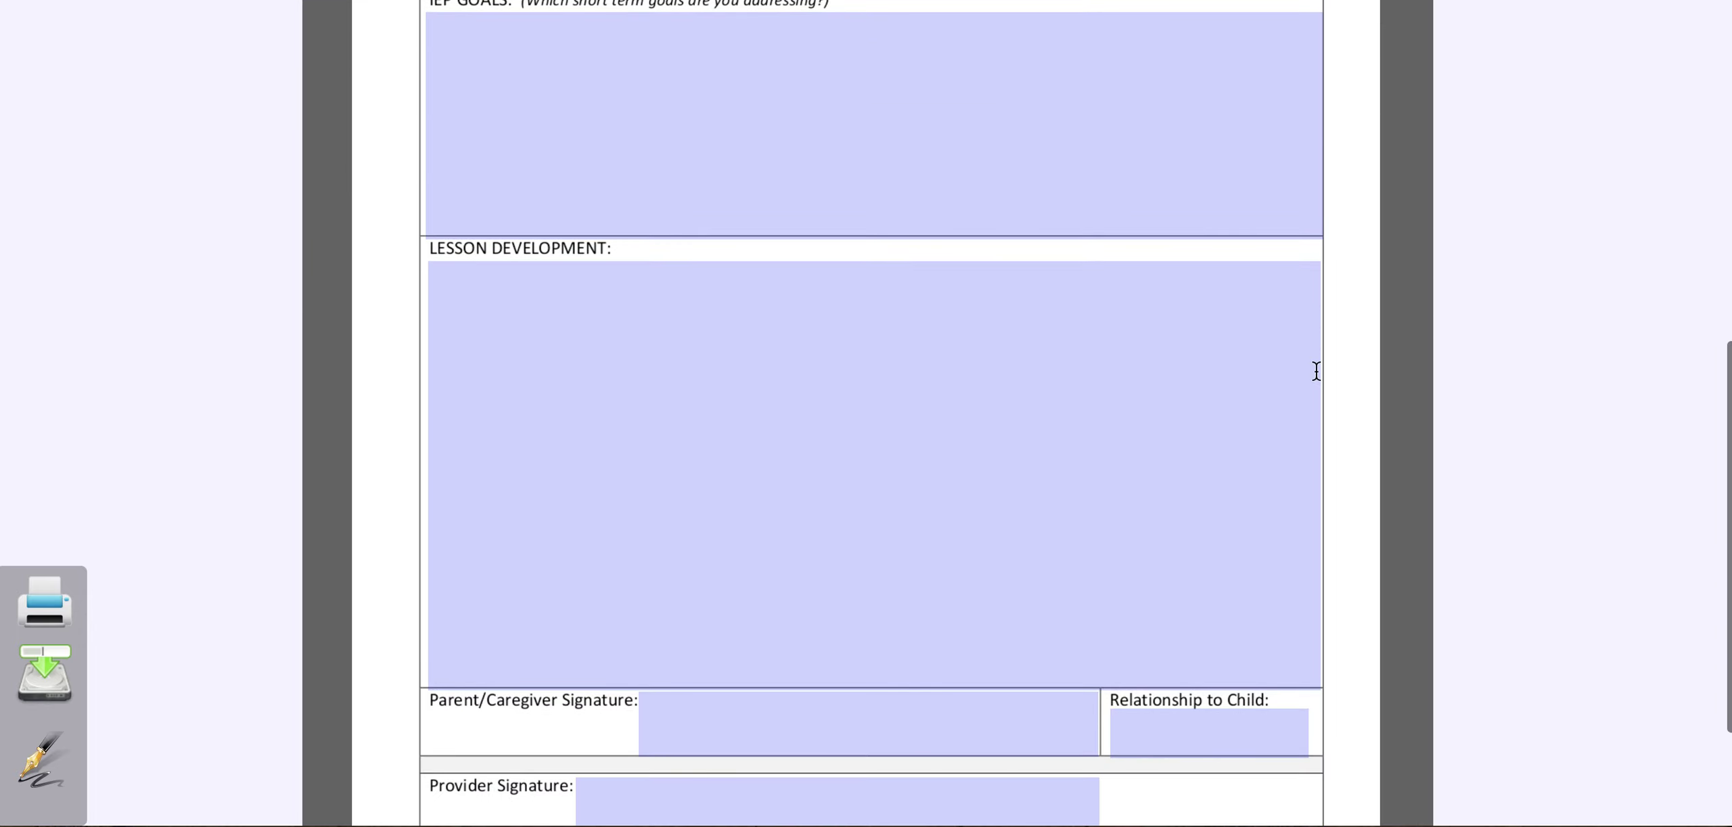
{"action": "scroll", "coordinate": [1315, 371], "scroll_direction": "up", "scroll_amount": 10}
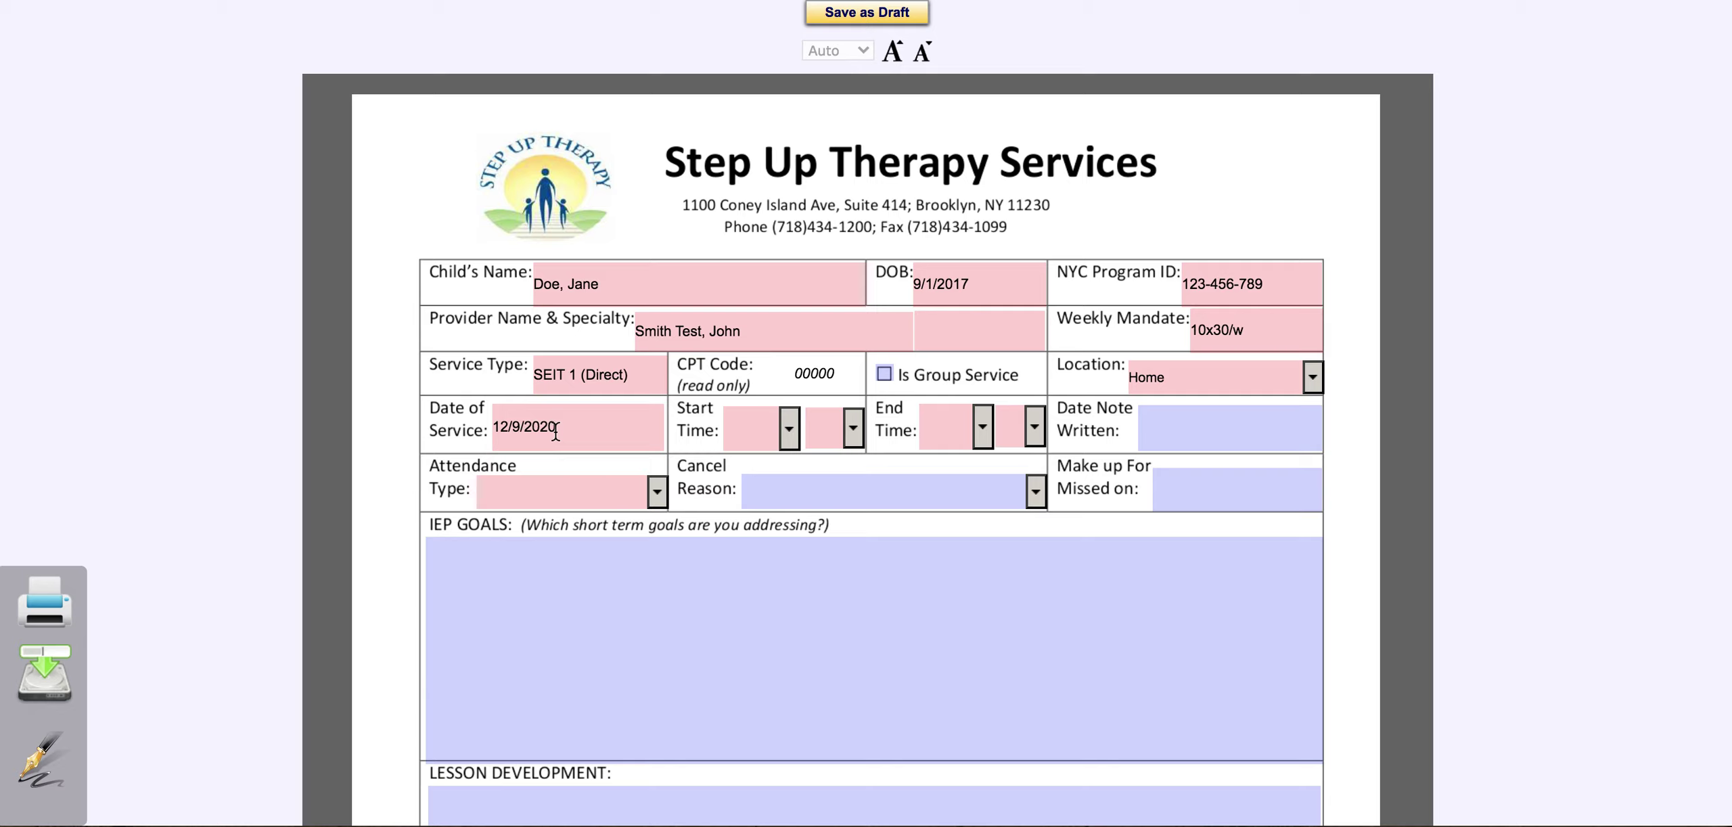
{"action": "scroll", "coordinate": [697, 536], "scroll_direction": "down", "scroll_amount": 1}
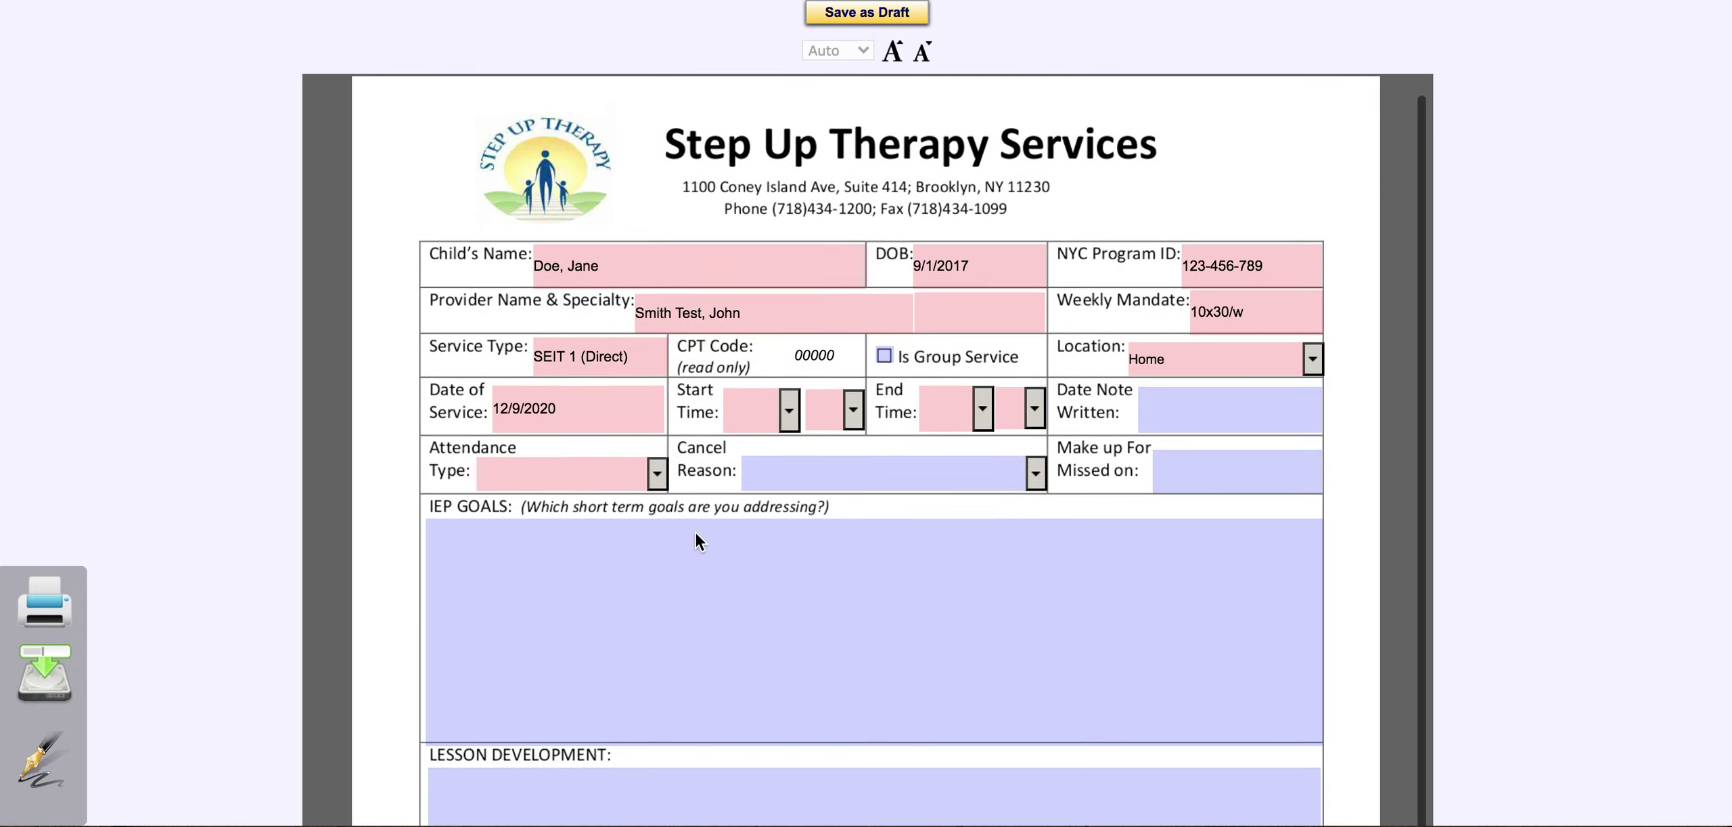
{"action": "scroll", "coordinate": [697, 536], "scroll_direction": "up", "scroll_amount": 1}
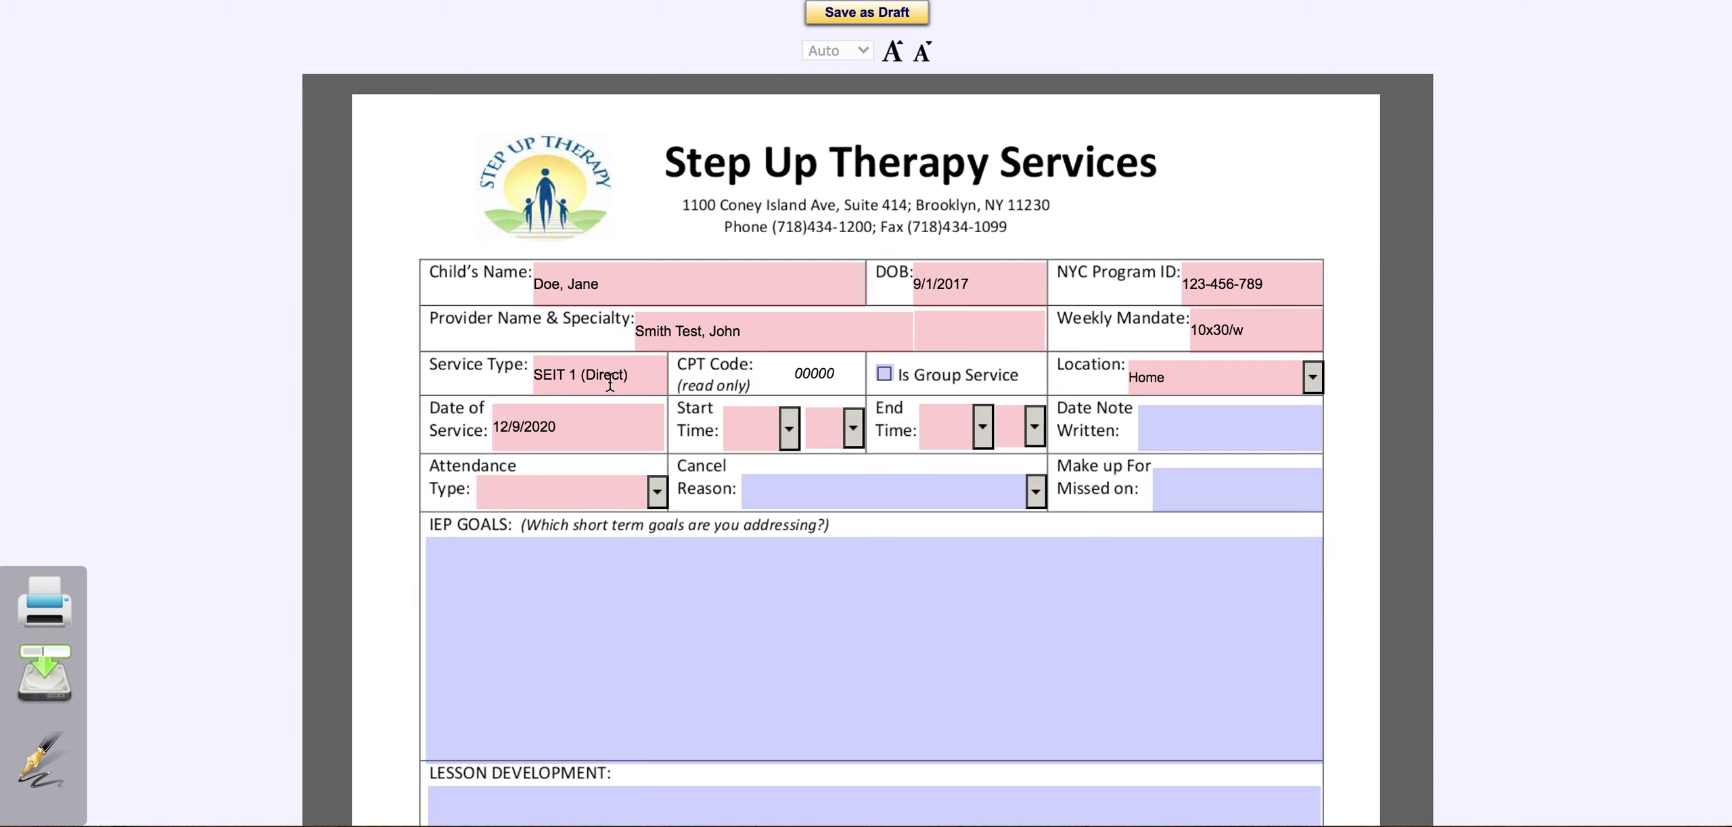
{"action": "scroll", "coordinate": [819, 570], "scroll_direction": "down", "scroll_amount": 1}
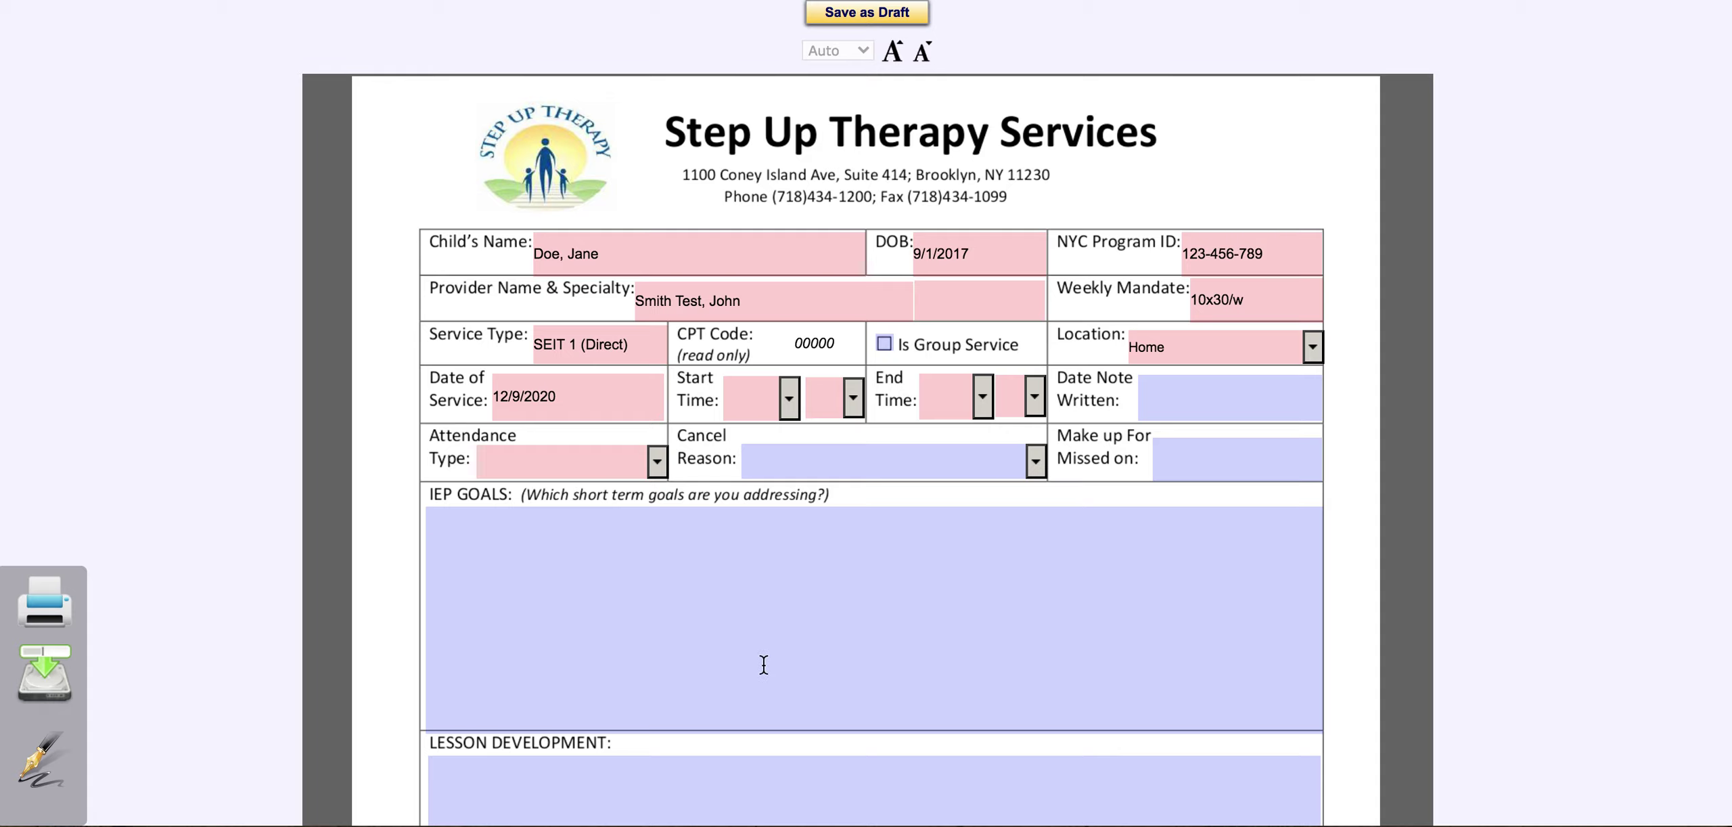
{"action": "scroll", "coordinate": [762, 664], "scroll_direction": "down", "scroll_amount": 5}
{"action": "scroll", "coordinate": [817, 569], "scroll_direction": "down", "scroll_amount": 6}
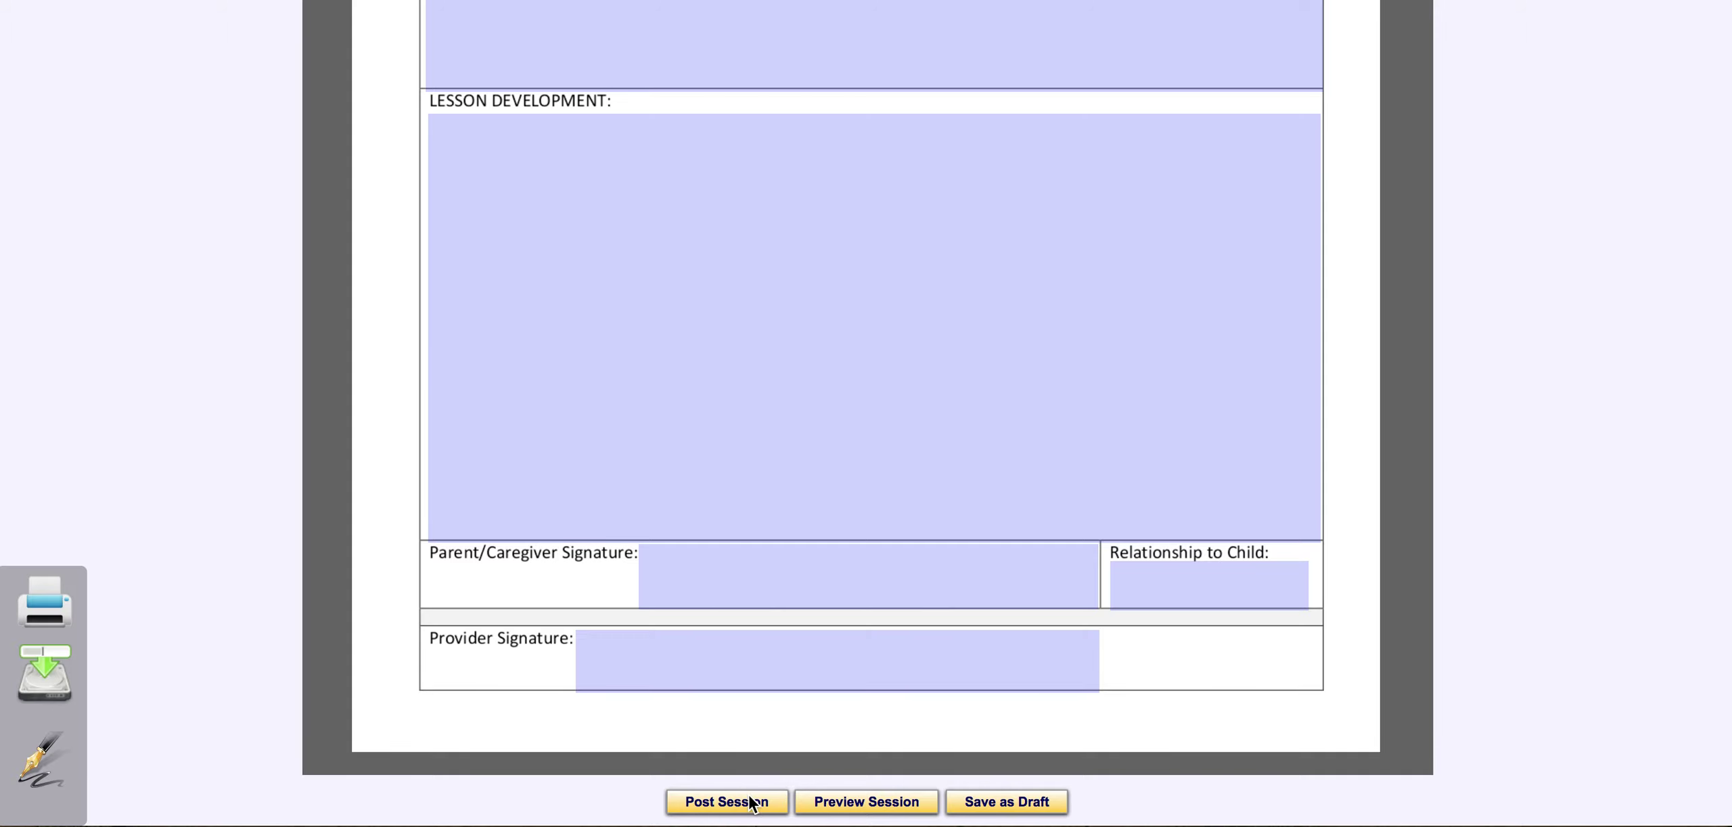
{"action": "scroll", "coordinate": [855, 498], "scroll_direction": "up", "scroll_amount": 12}
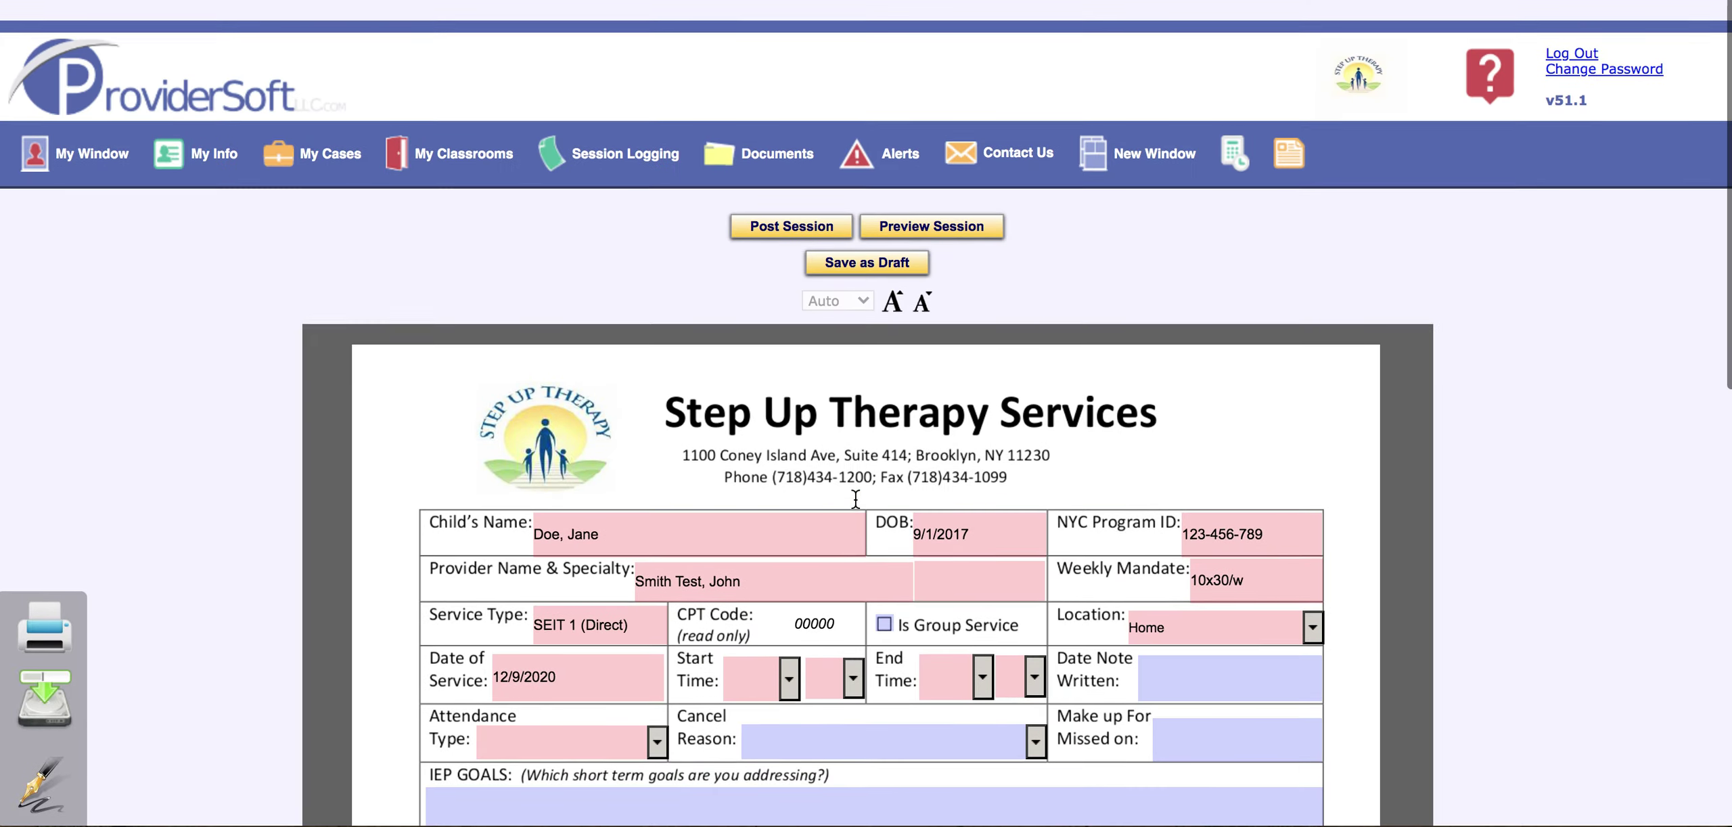
{"action": "scroll", "coordinate": [855, 498], "scroll_direction": "down", "scroll_amount": 1}
{"action": "scroll", "coordinate": [880, 528], "scroll_direction": "down", "scroll_amount": 1}
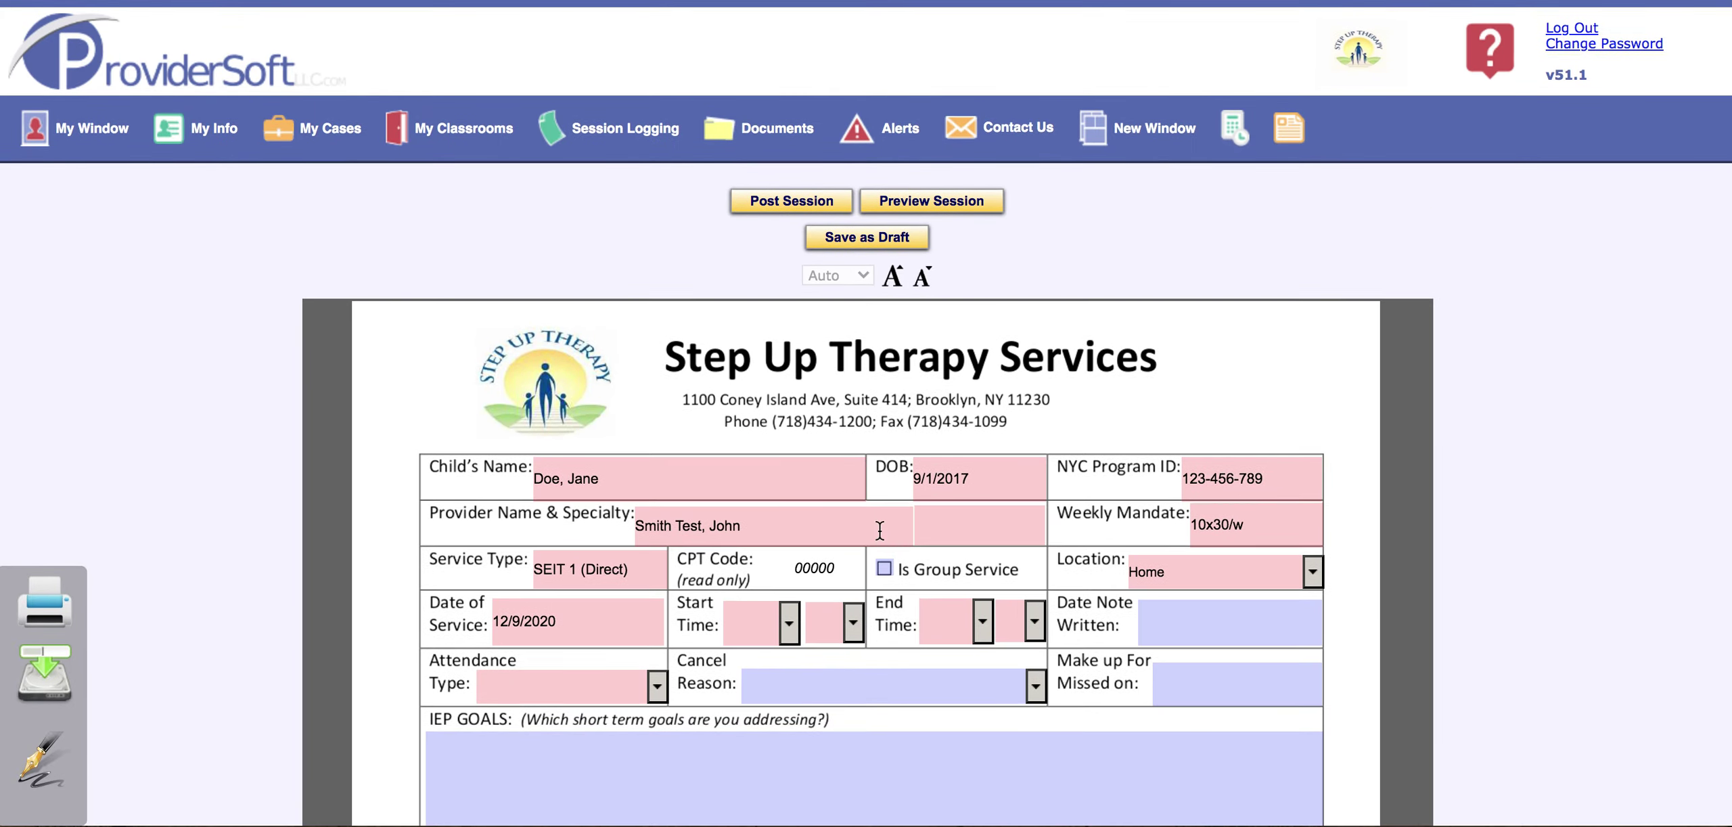
Enter SEIT as the provider's specialty and set the attendance type to 1--Attended.
{"action": "left_click", "coordinate": [979, 526]}
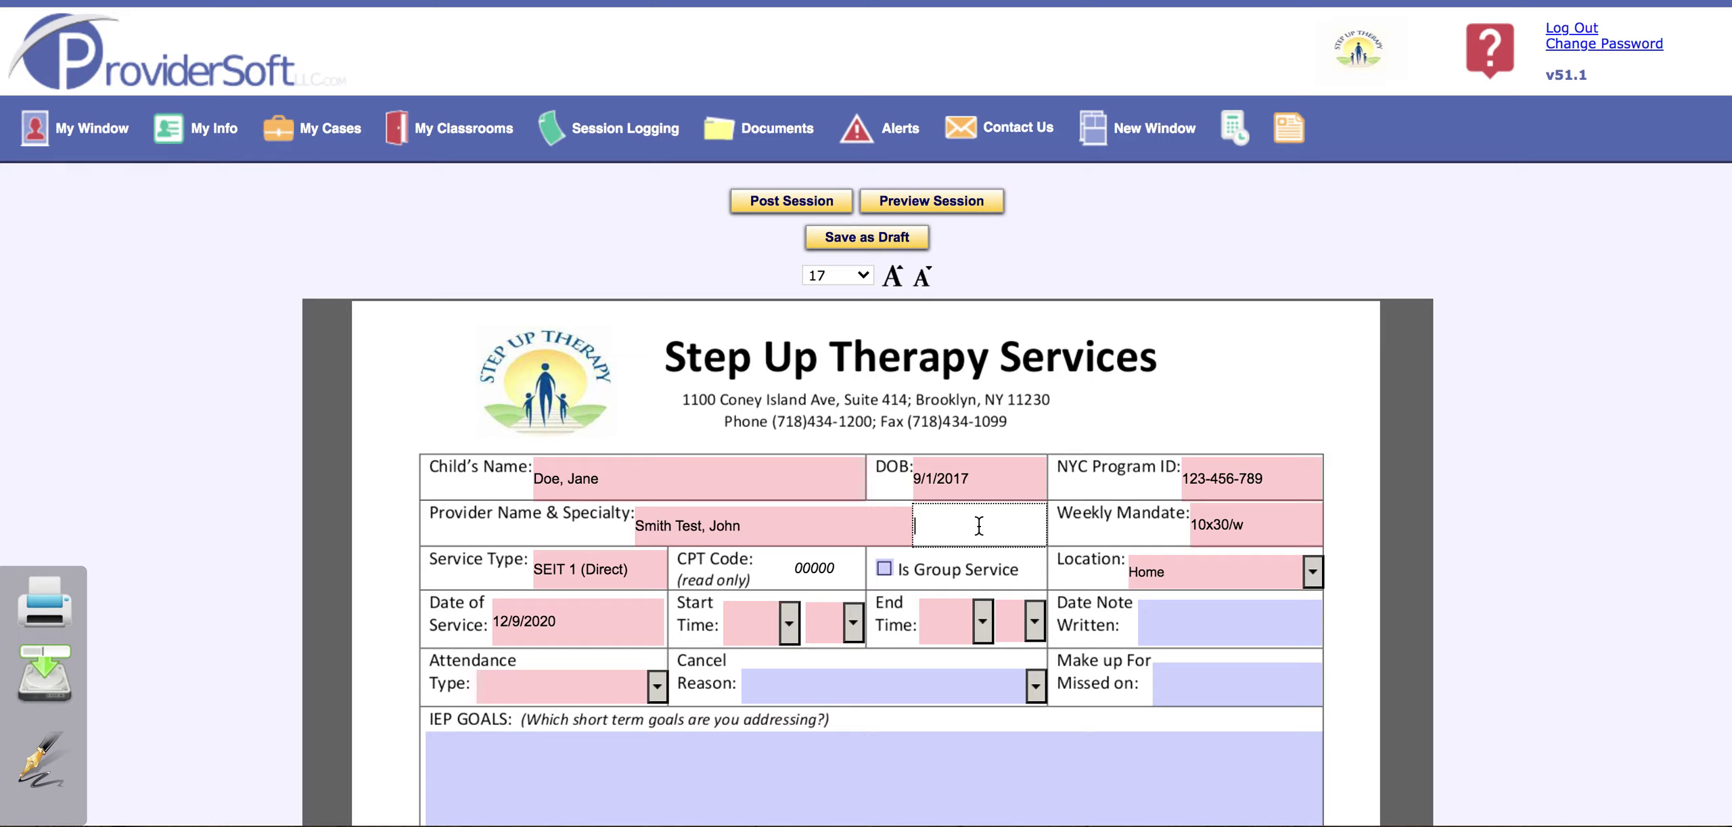
{"action": "type", "text": "SEIT"}
{"action": "left_click", "coordinate": [1188, 573]}
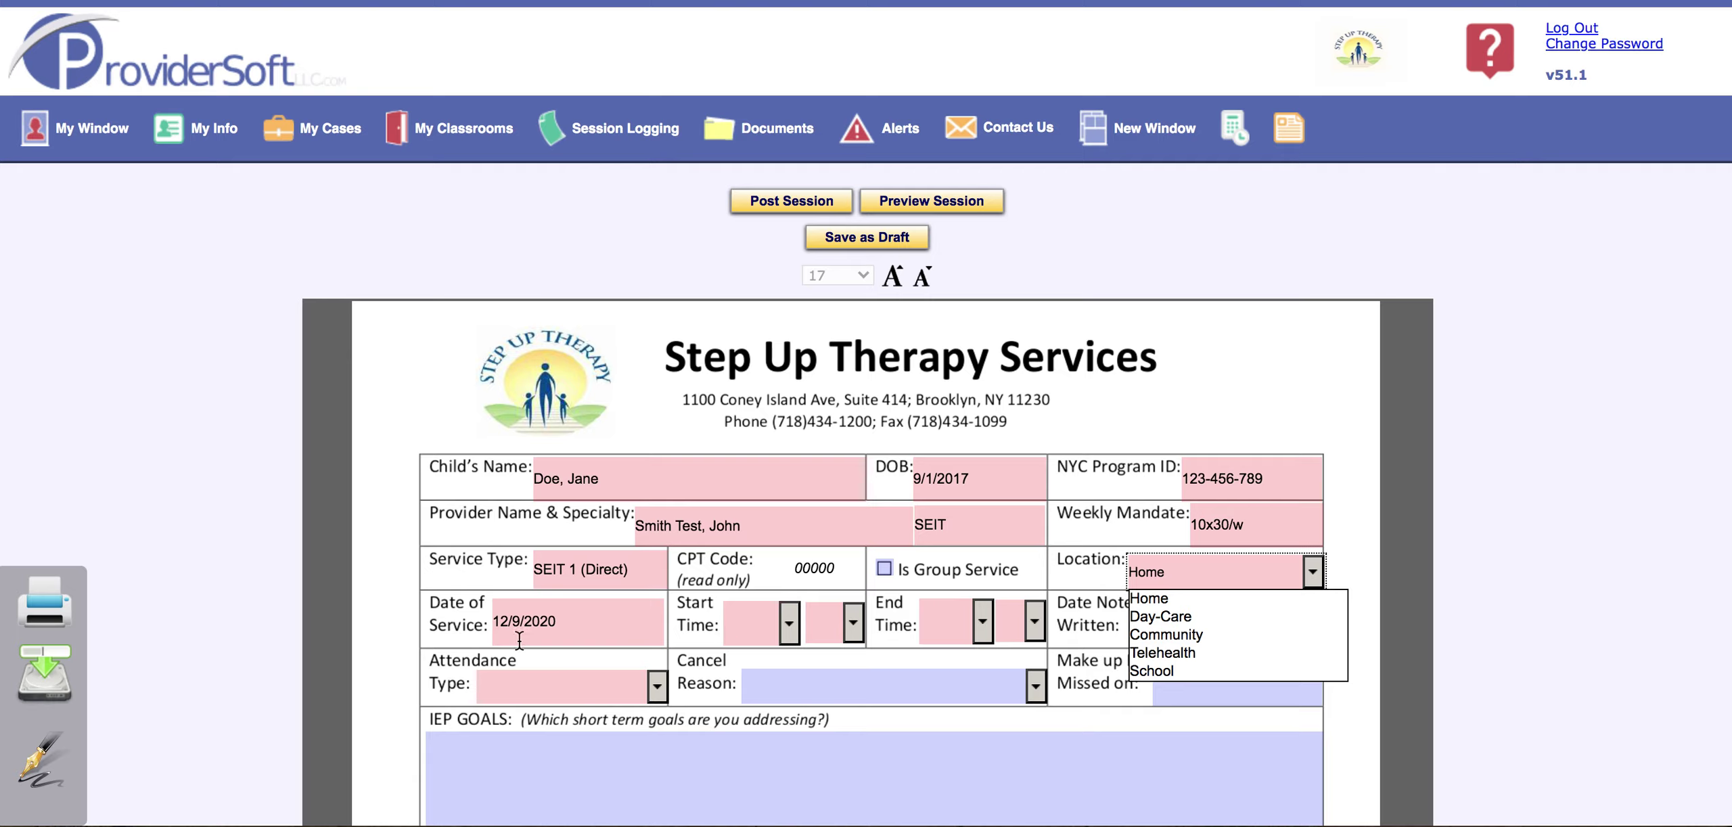
{"action": "left_click", "coordinate": [522, 680]}
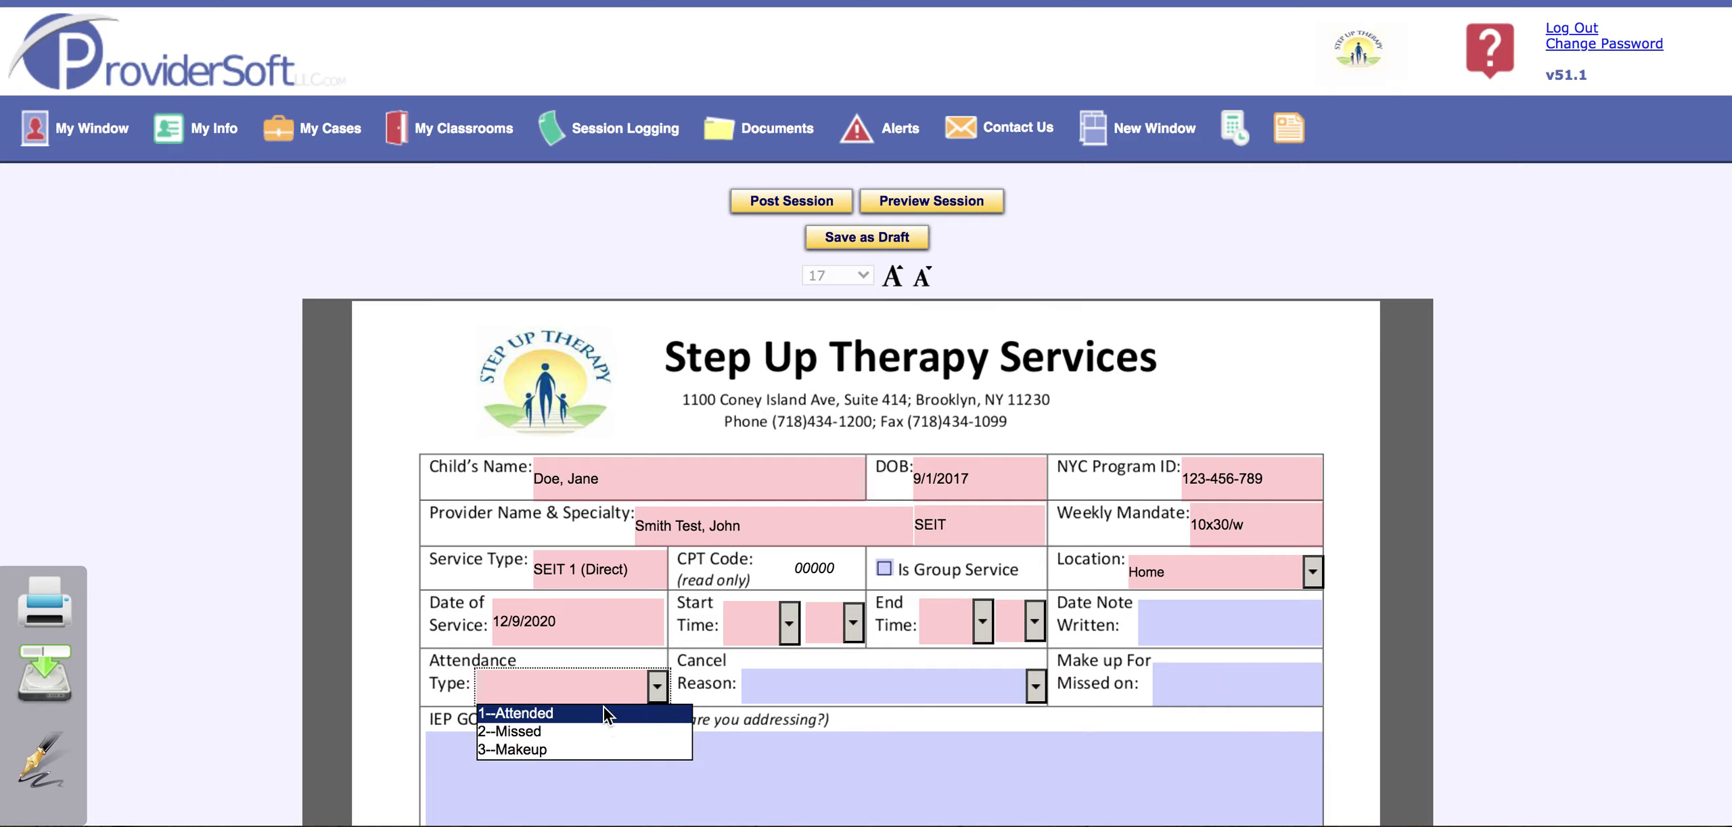
{"action": "scroll", "coordinate": [603, 705], "scroll_direction": "down", "scroll_amount": 3}
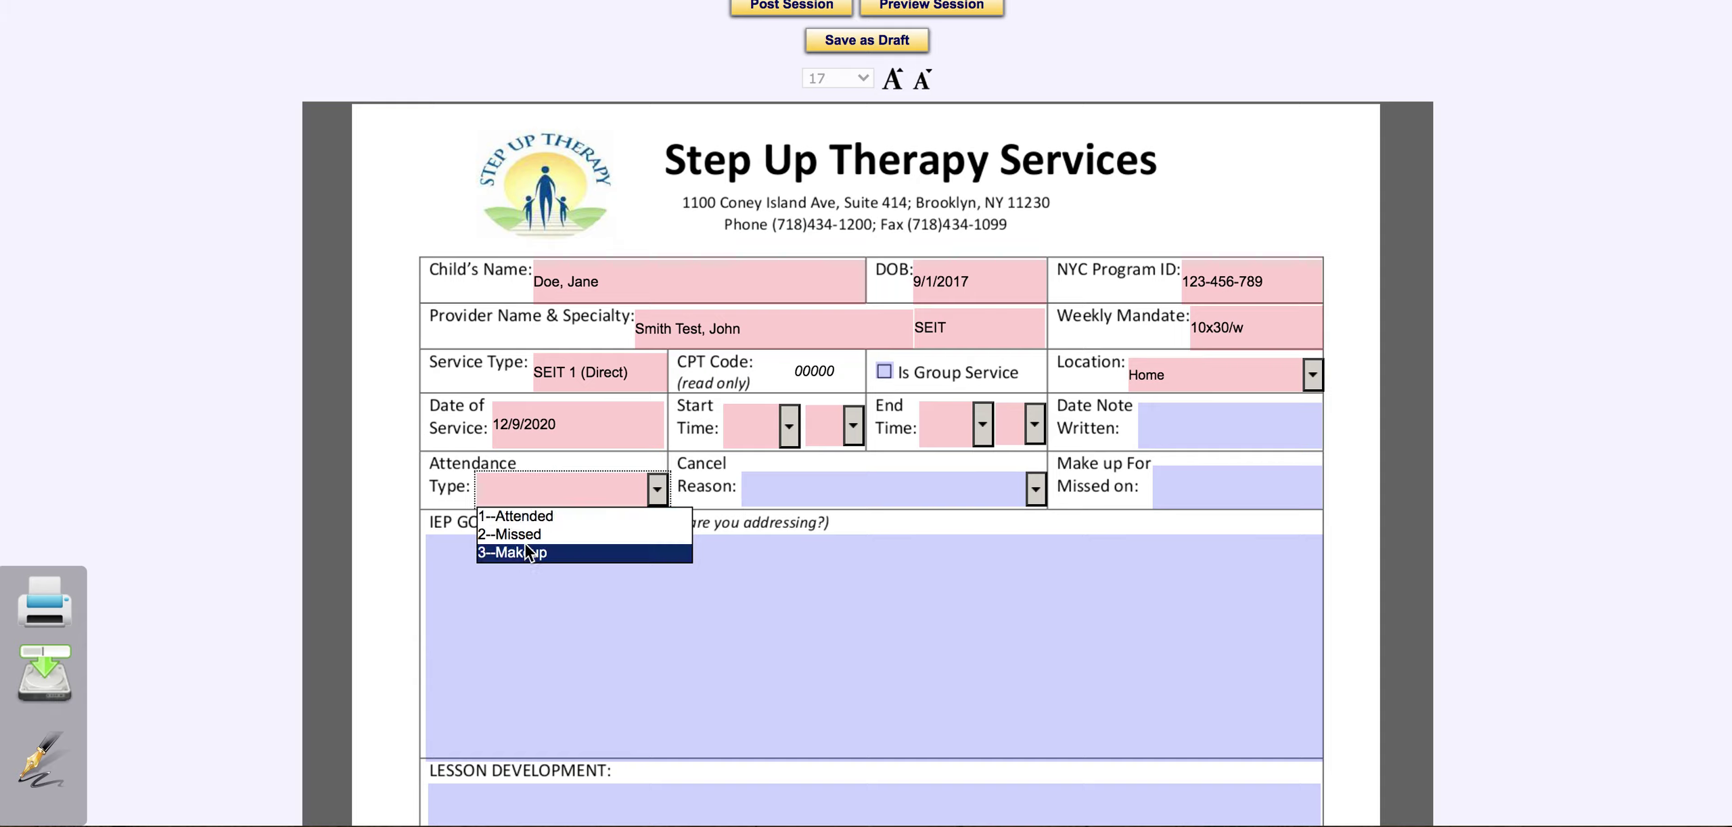
{"action": "left_click", "coordinate": [537, 518]}
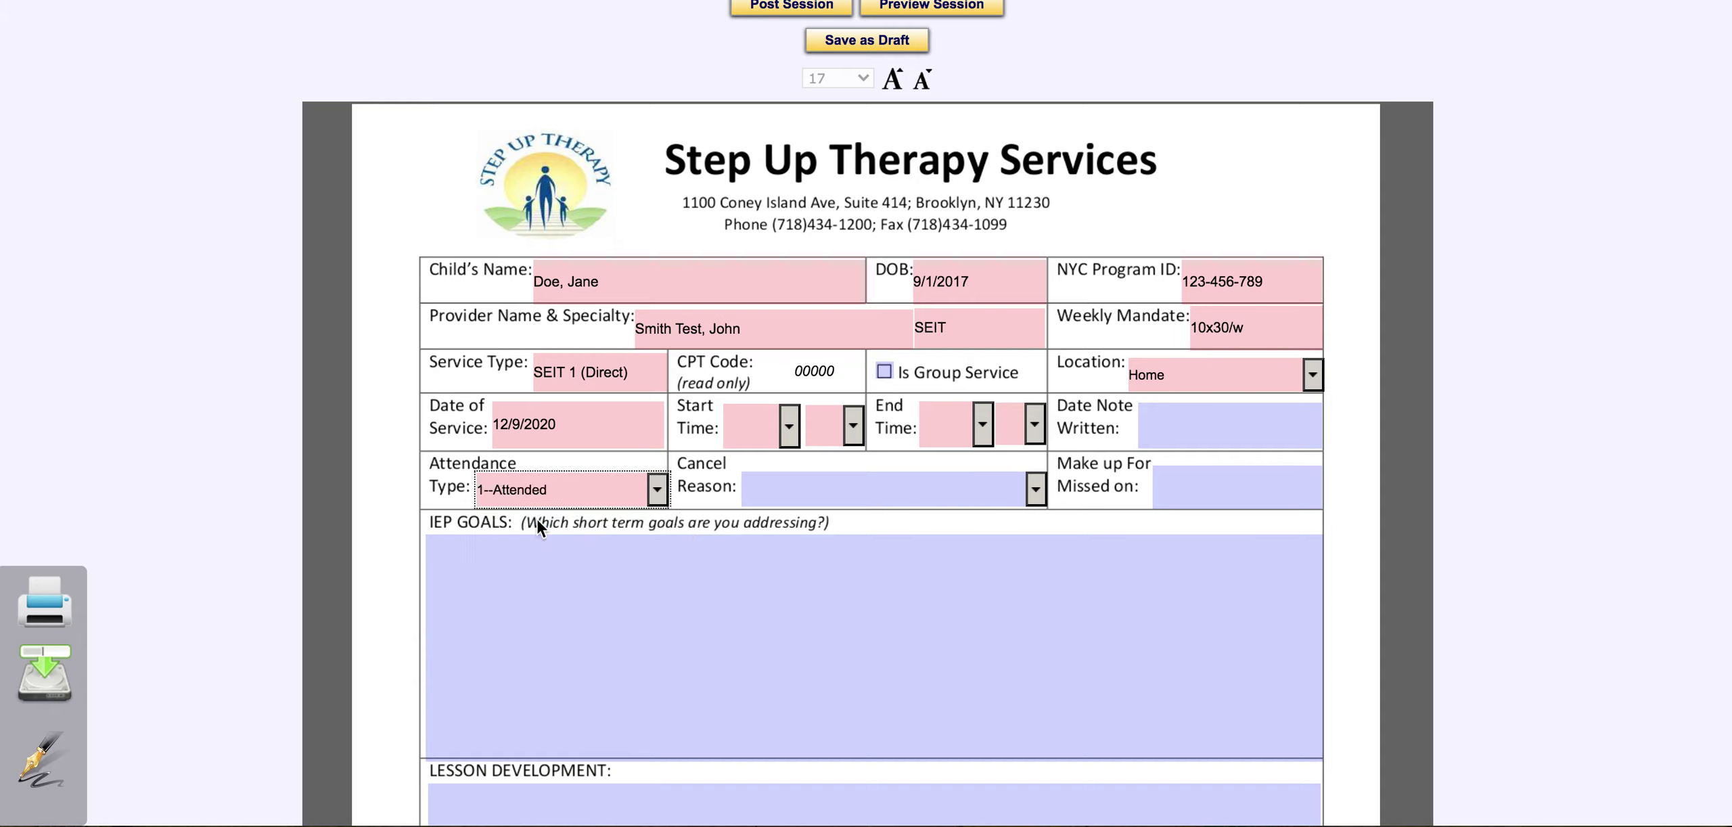
Set the session's start time to 9:10 AM, entering a time that is not among the preset choices.
{"action": "left_click", "coordinate": [754, 429]}
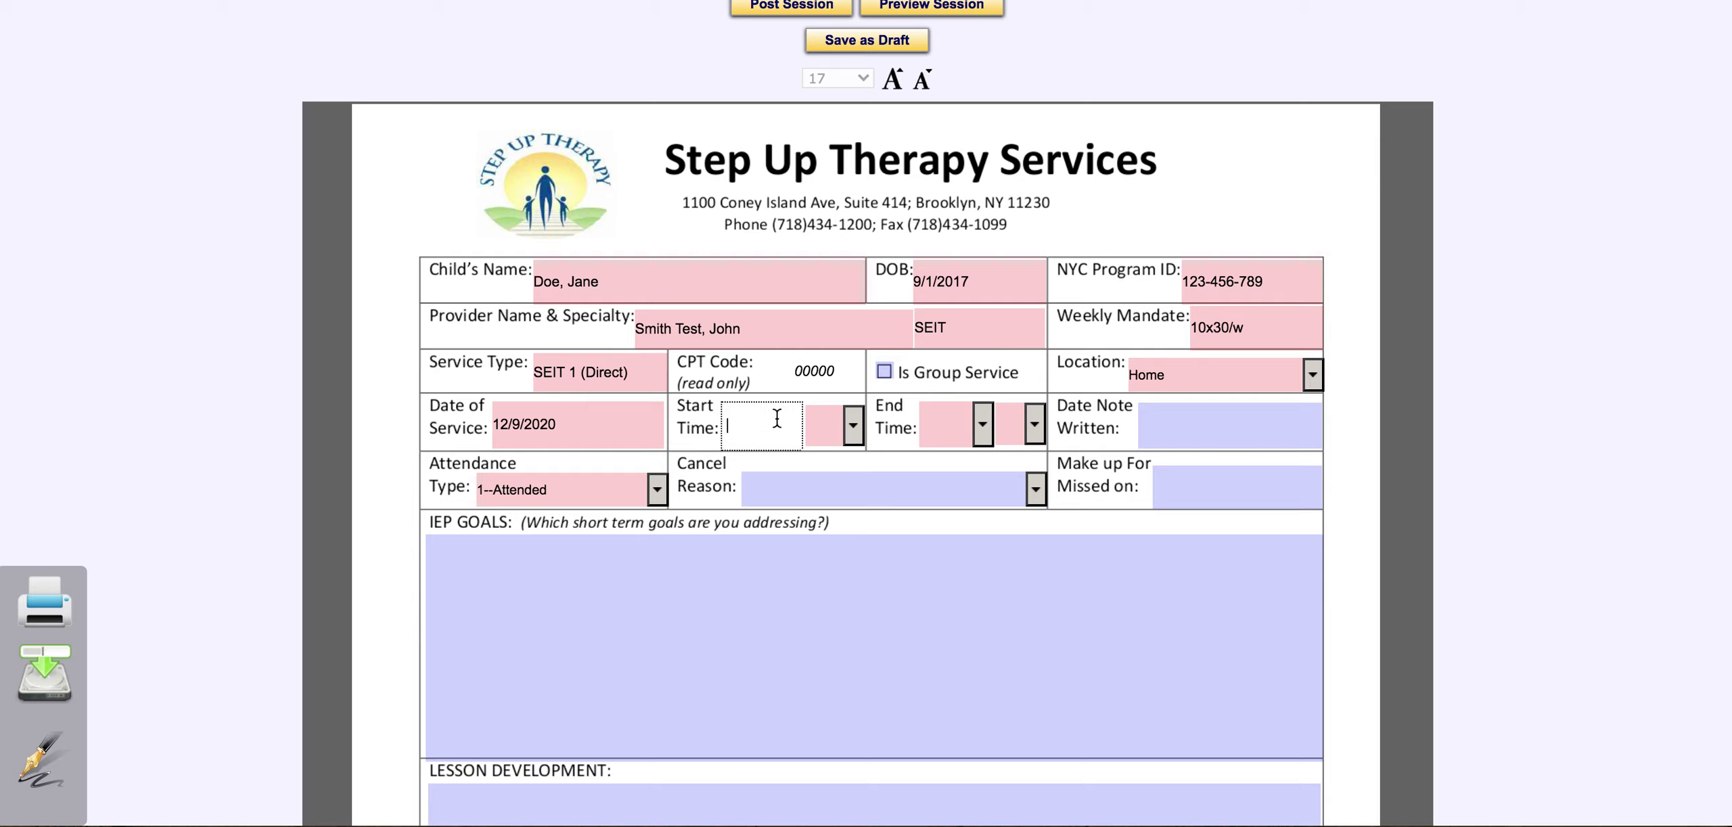
{"action": "left_click", "coordinate": [829, 428]}
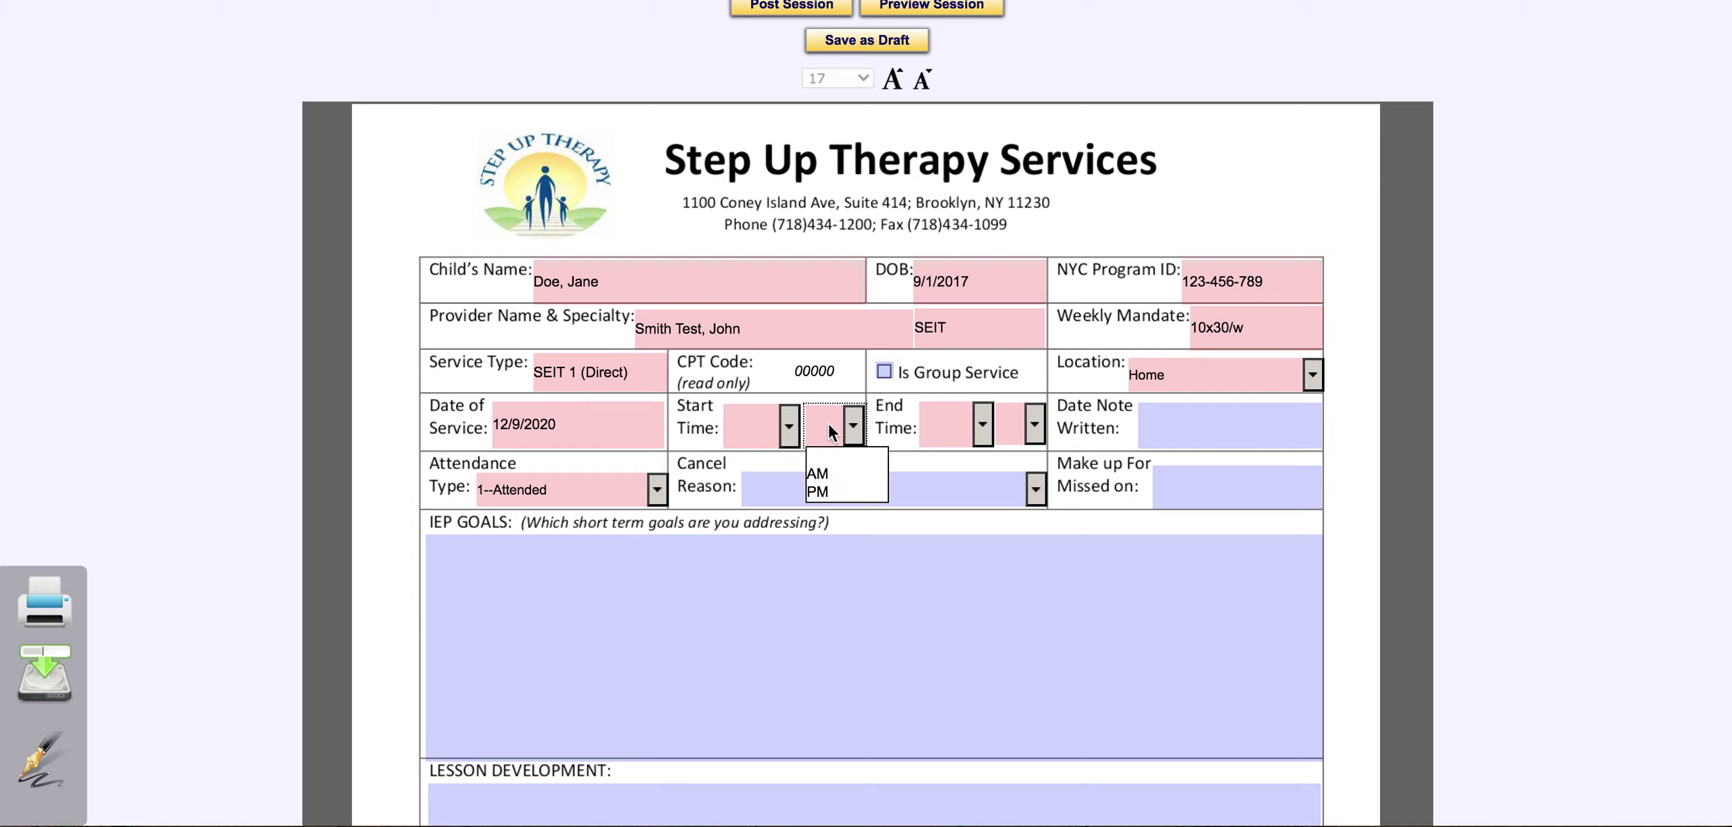
{"action": "left_click", "coordinate": [789, 431]}
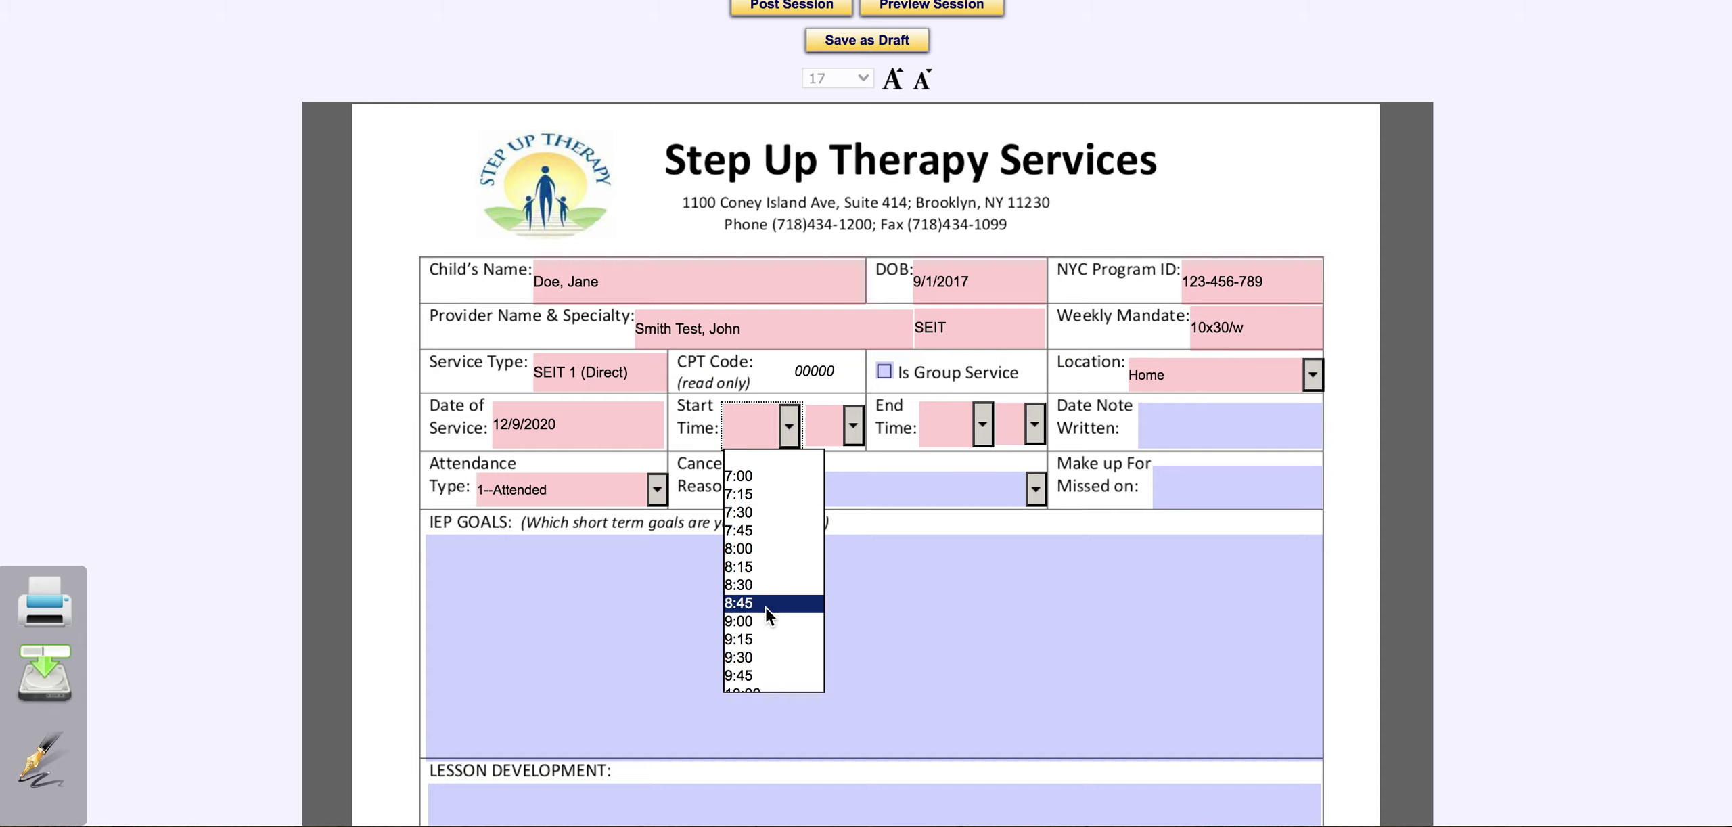
{"action": "left_click", "coordinate": [730, 425]}
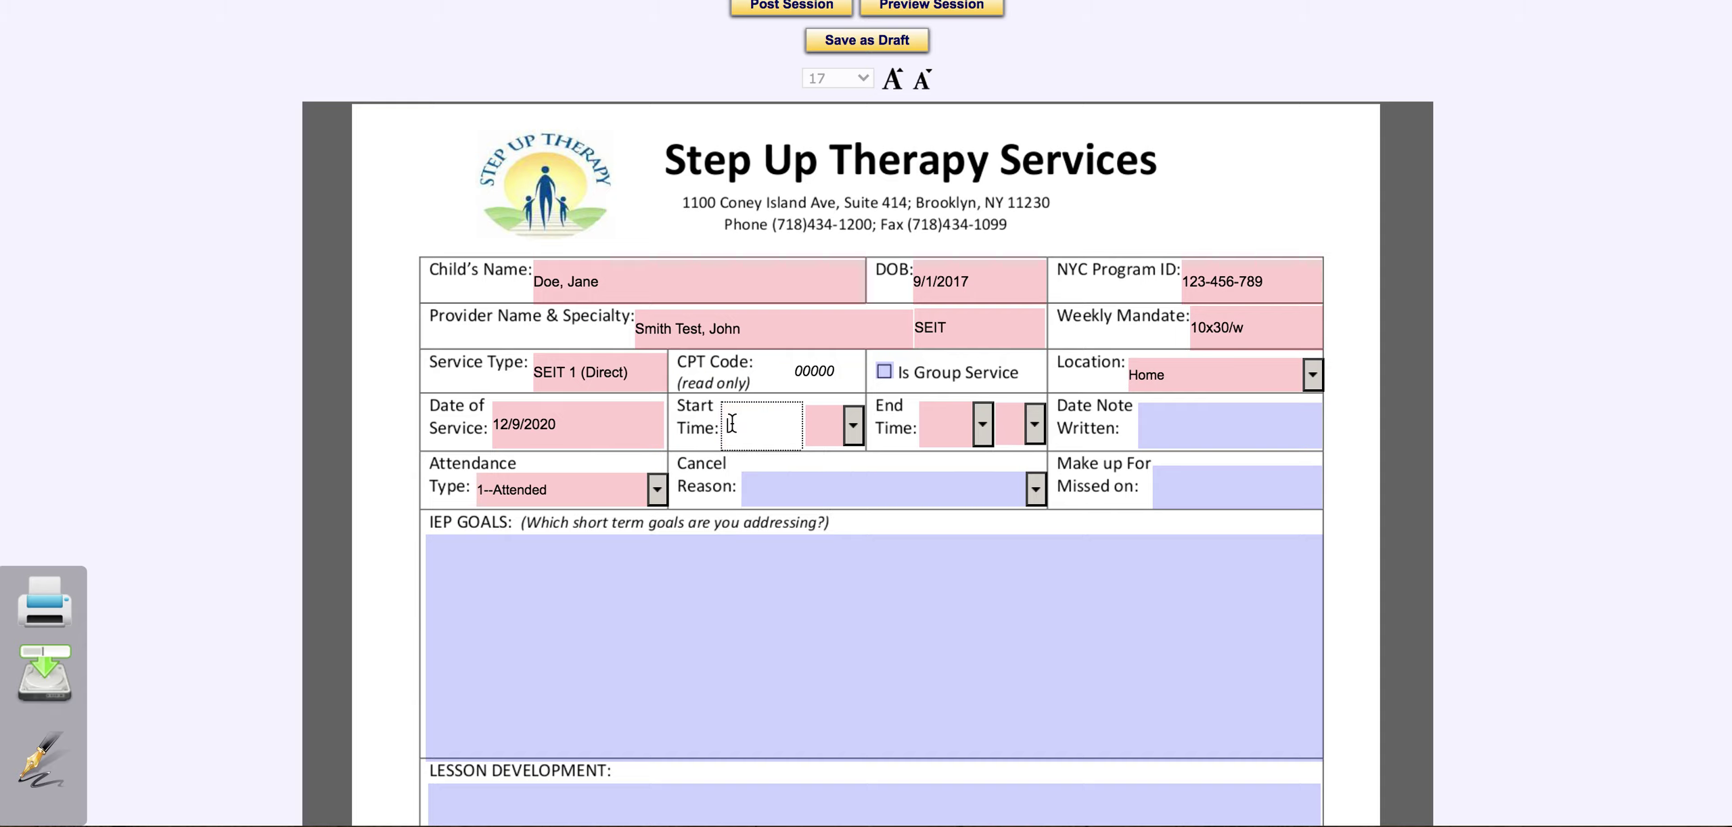
{"action": "type", "text": "9:10"}
{"action": "left_click", "coordinate": [855, 413]}
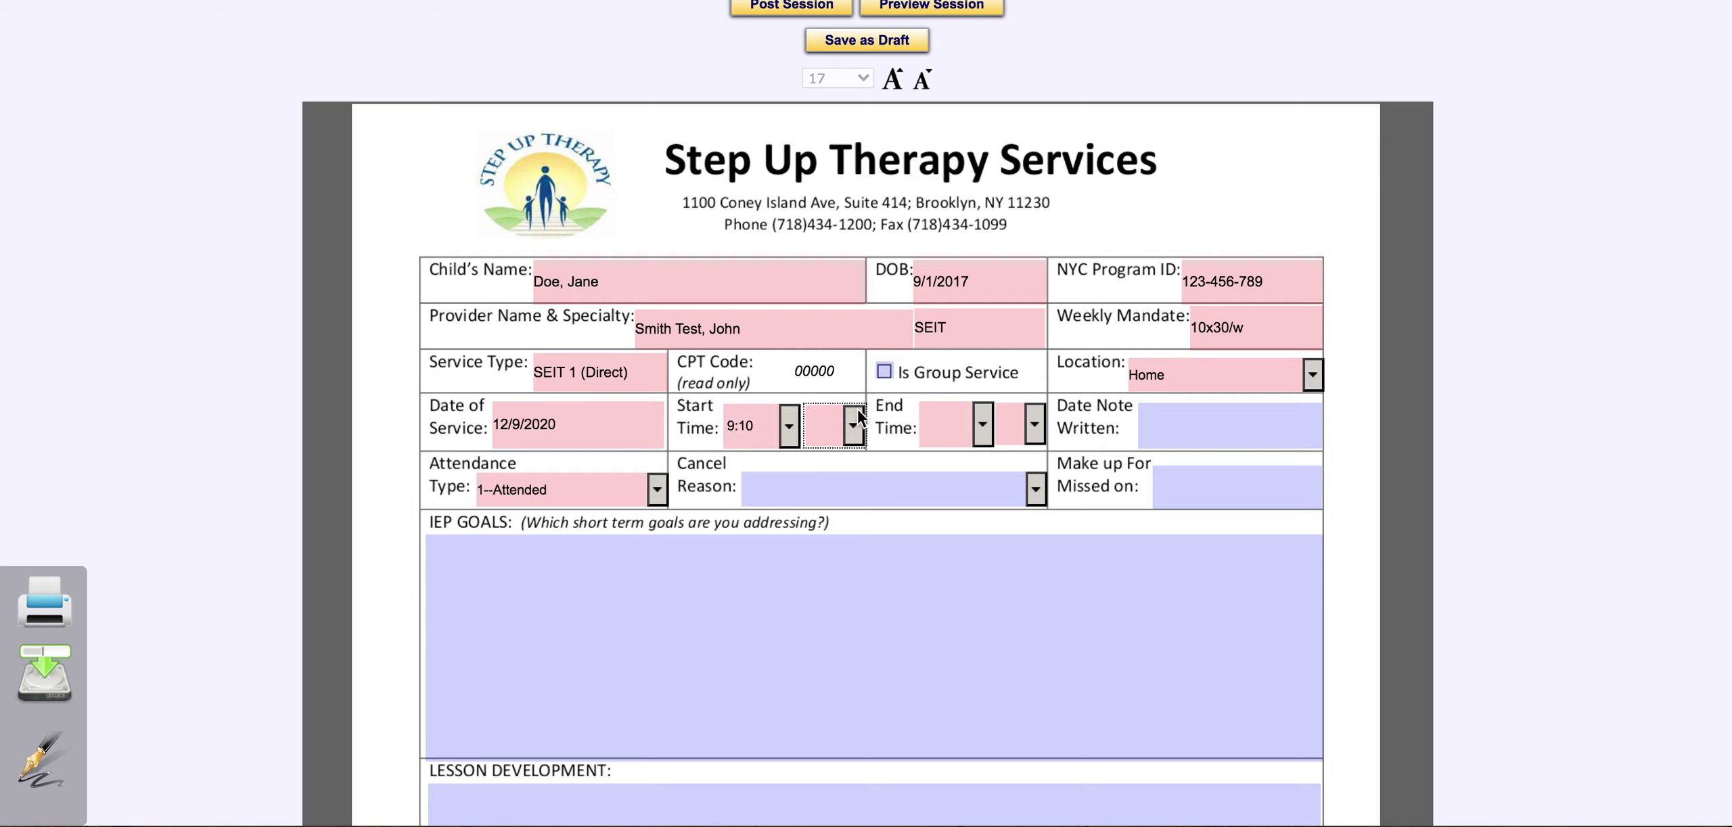
{"action": "left_click", "coordinate": [831, 468]}
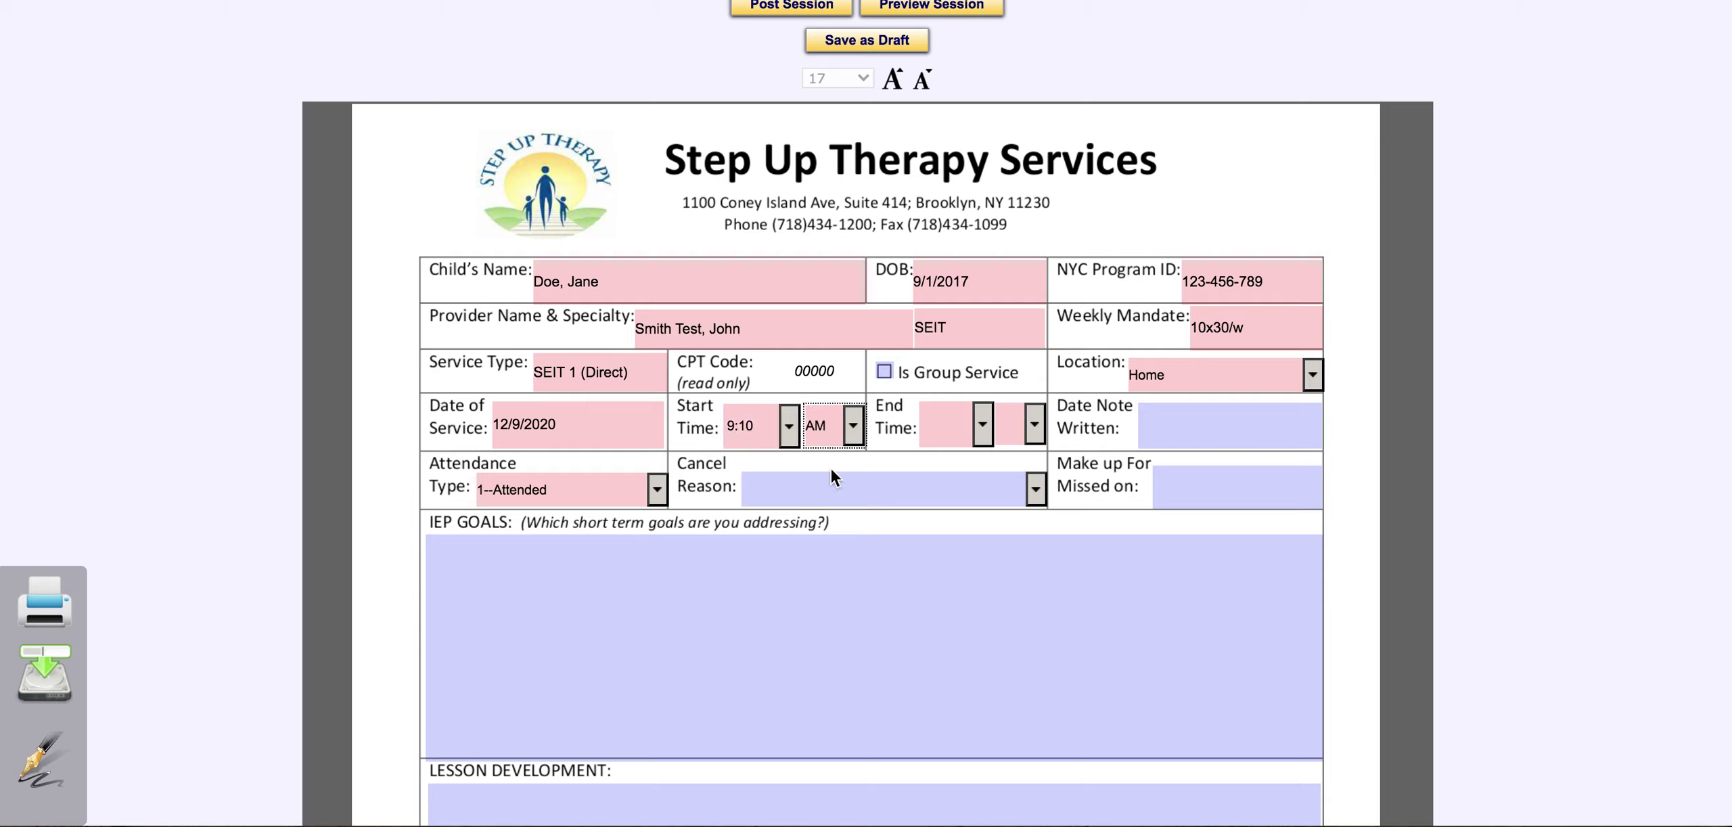
Set the session's end time to 10:10 AM and enter 12/9/2020 as the date the note was written.
{"action": "left_click", "coordinate": [941, 427]}
{"action": "type", "text": "10"}
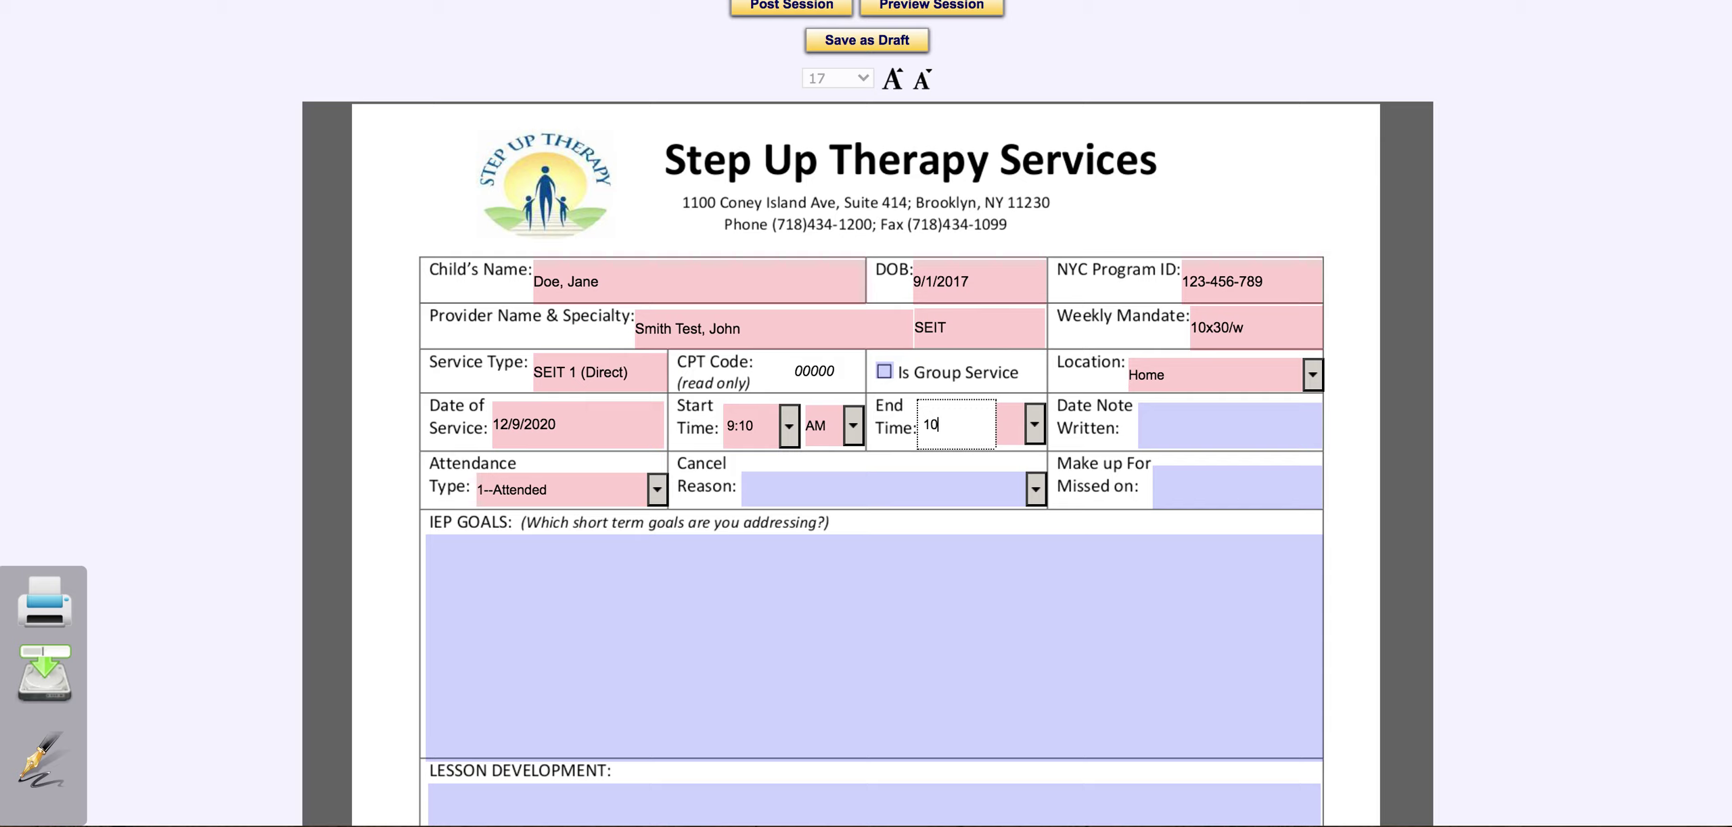
{"action": "type", "text": ":10"}
{"action": "left_click", "coordinate": [1034, 426]}
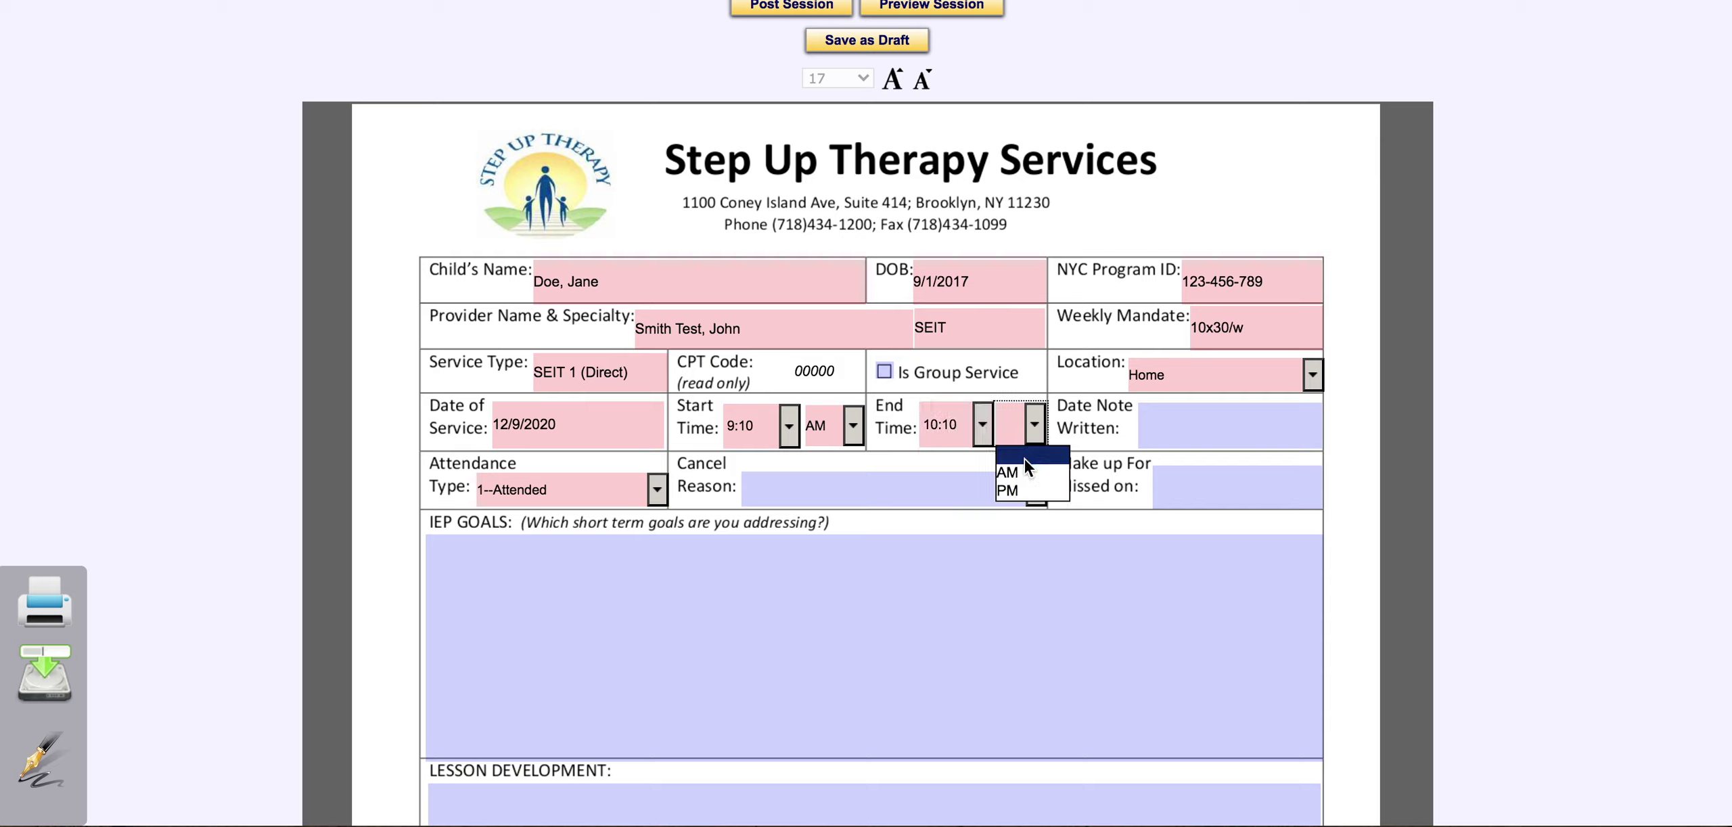
{"action": "left_click", "coordinate": [1174, 418]}
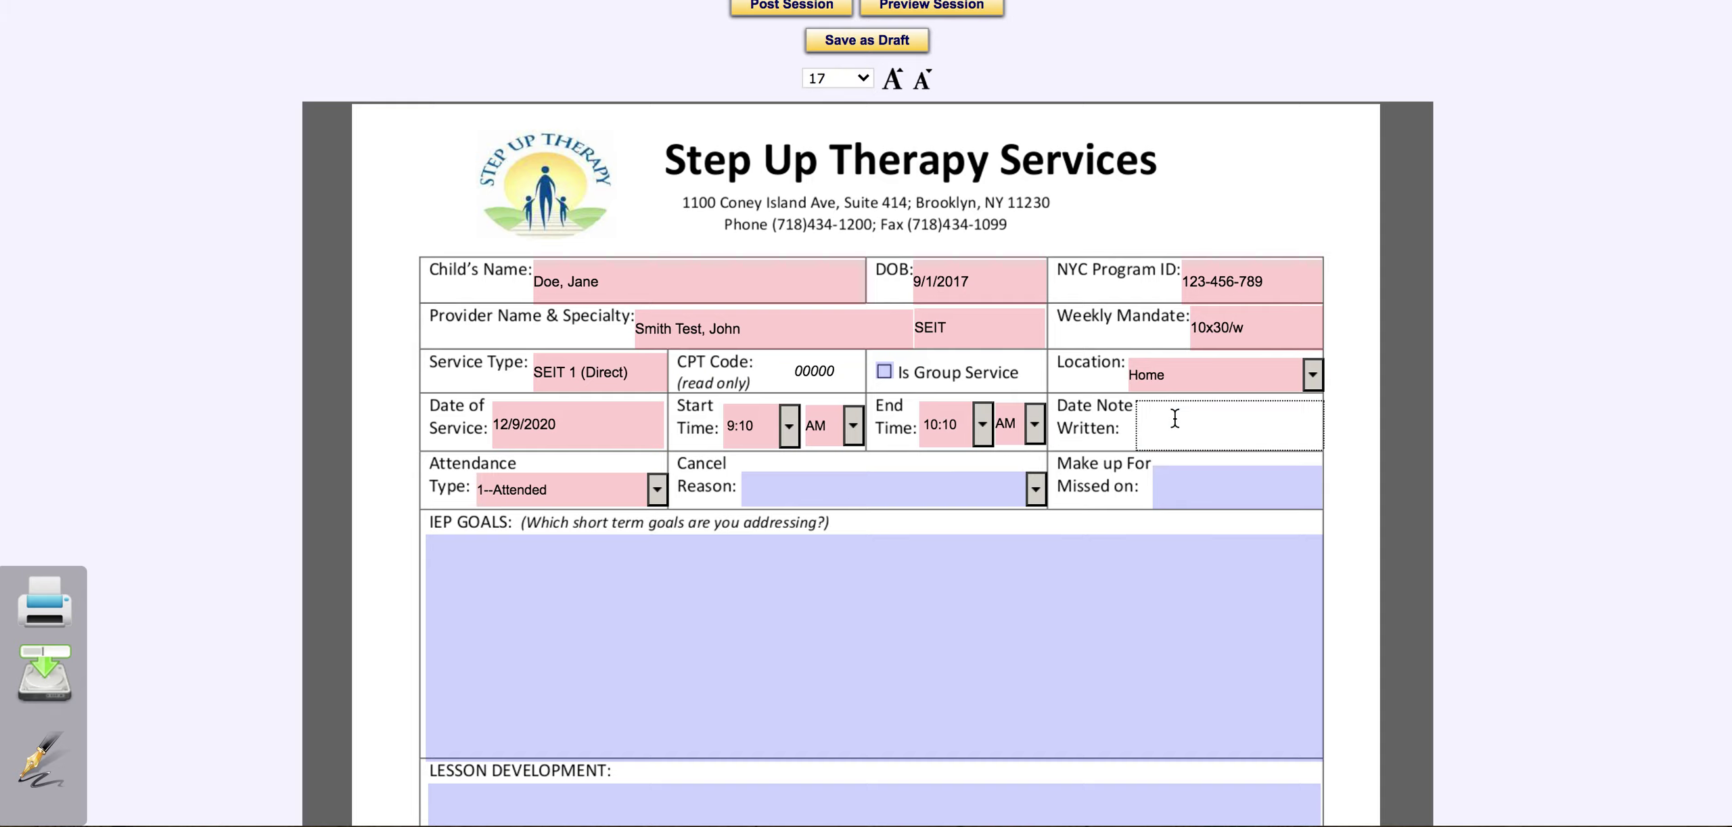
{"action": "type", "text": "12/9/2020"}
Fill IEP Goals with the sample text "kjfk,dfjgkldfjgldjfgld" and Lesson Development with "ksfl.ksfdkfldjgldfgldfgj".
{"action": "scroll", "coordinate": [1006, 548], "scroll_direction": "down", "scroll_amount": 2}
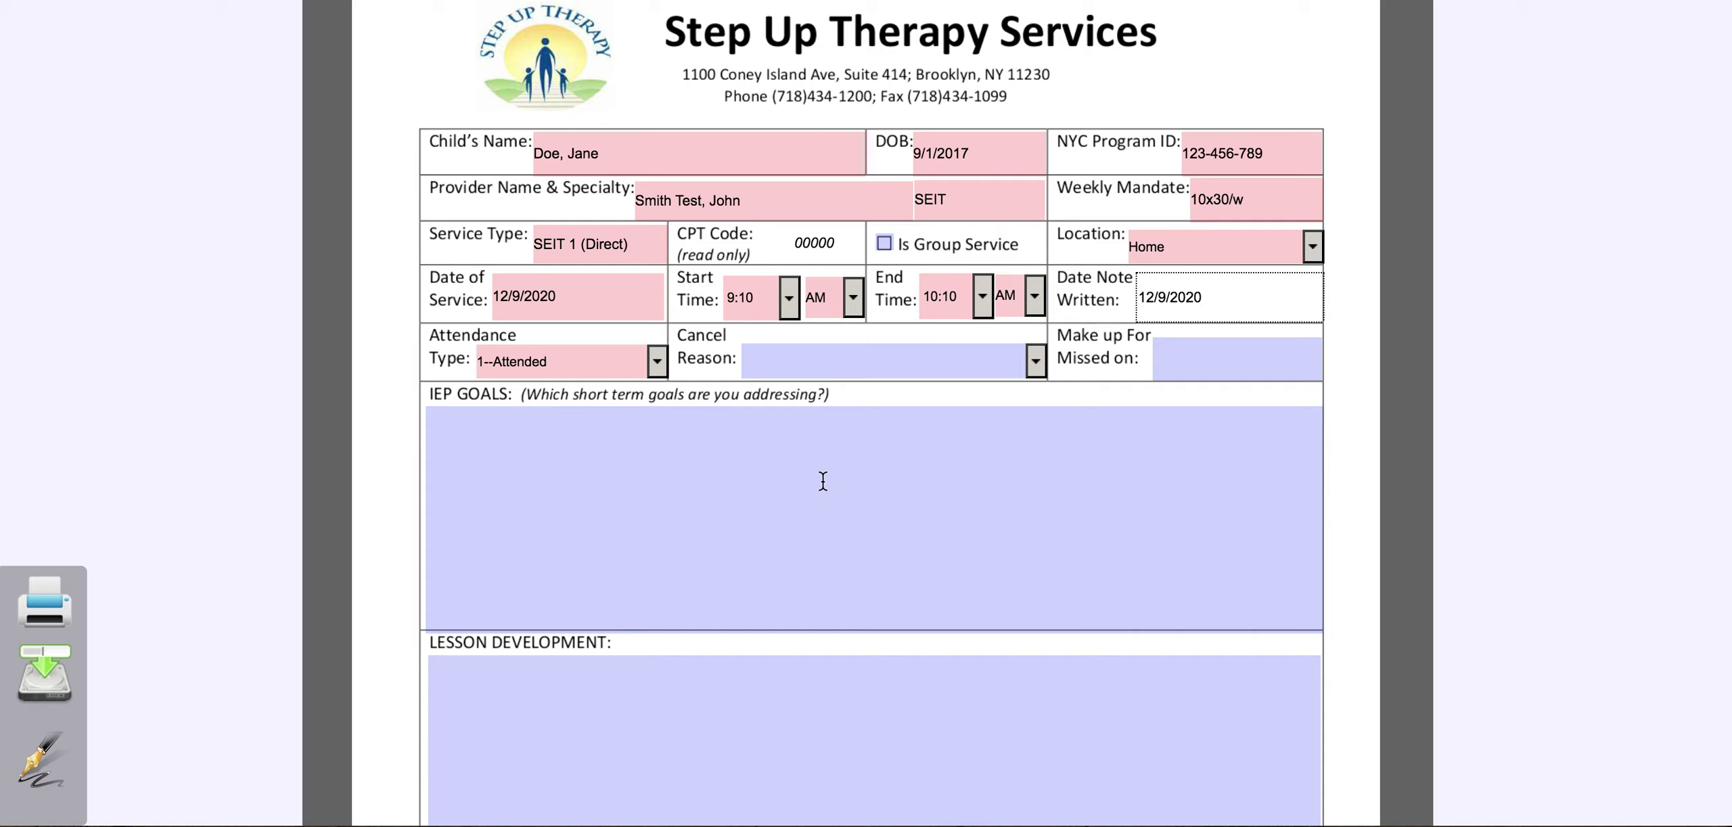
{"action": "right_click", "coordinate": [786, 444]}
{"action": "left_click", "coordinate": [739, 429]}
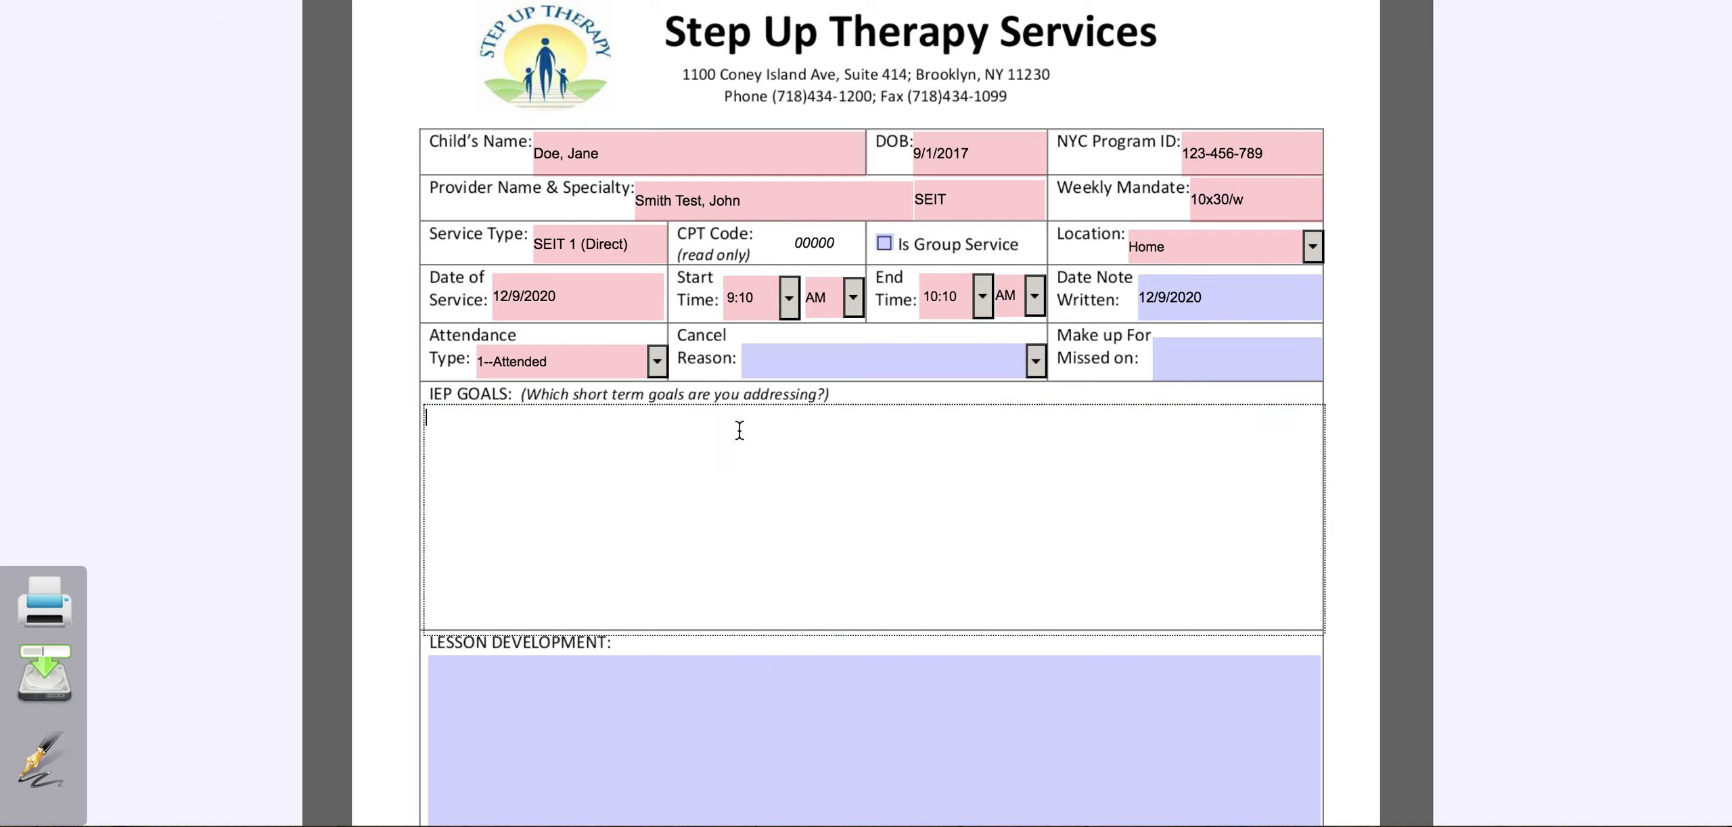
{"action": "type", "text": "kjfk,dfjgkldfjgldjfgld"}
{"action": "scroll", "coordinate": [736, 546], "scroll_direction": "down", "scroll_amount": 3}
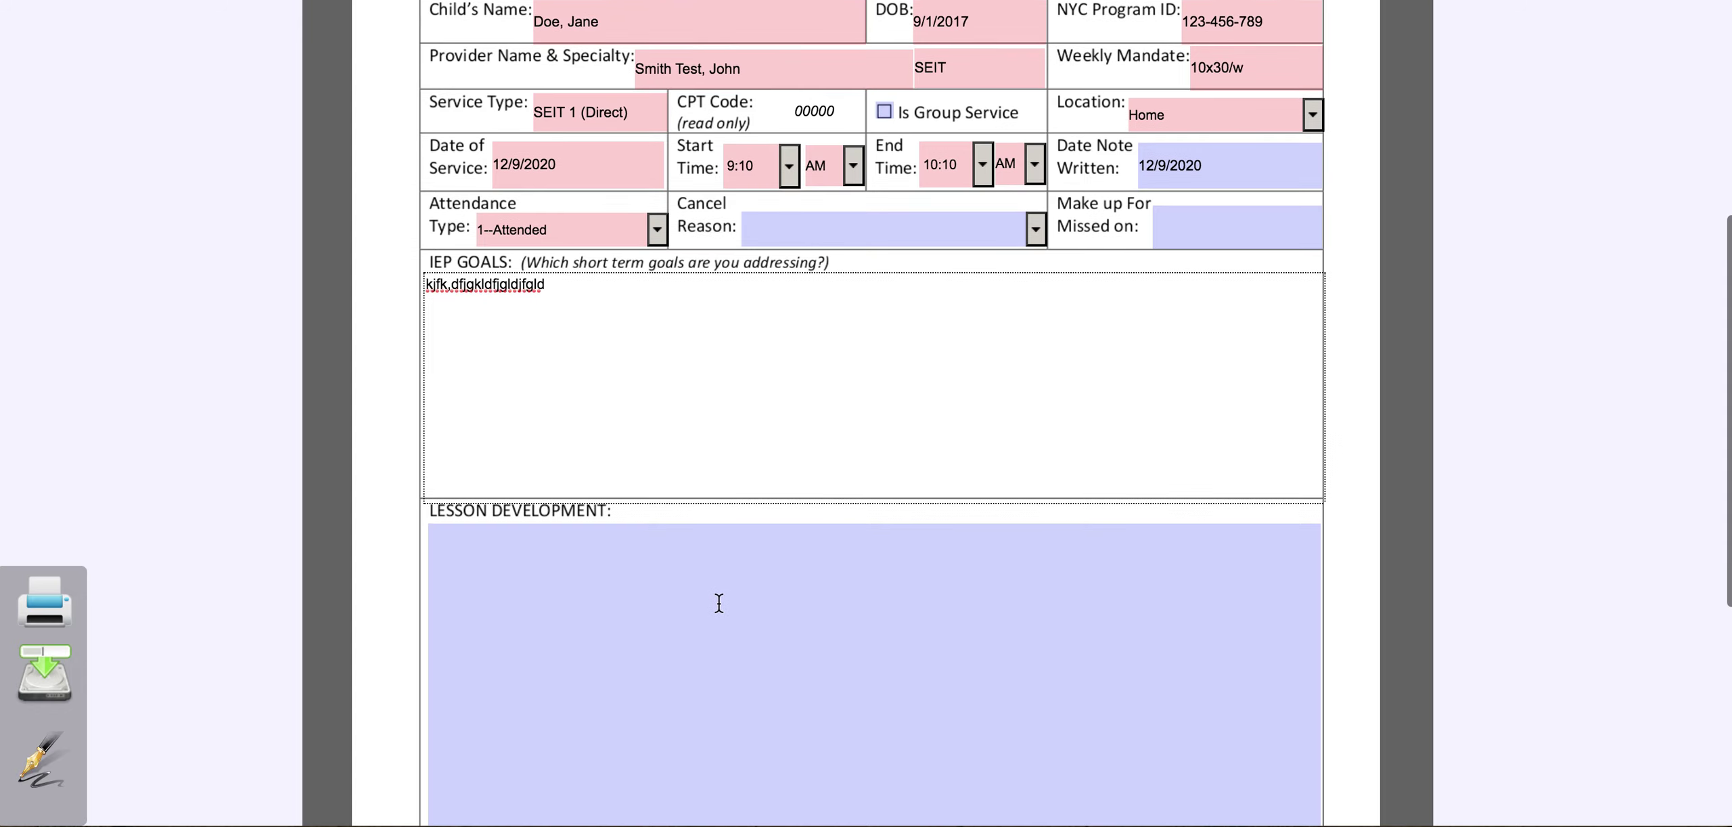
{"action": "left_click", "coordinate": [705, 591]}
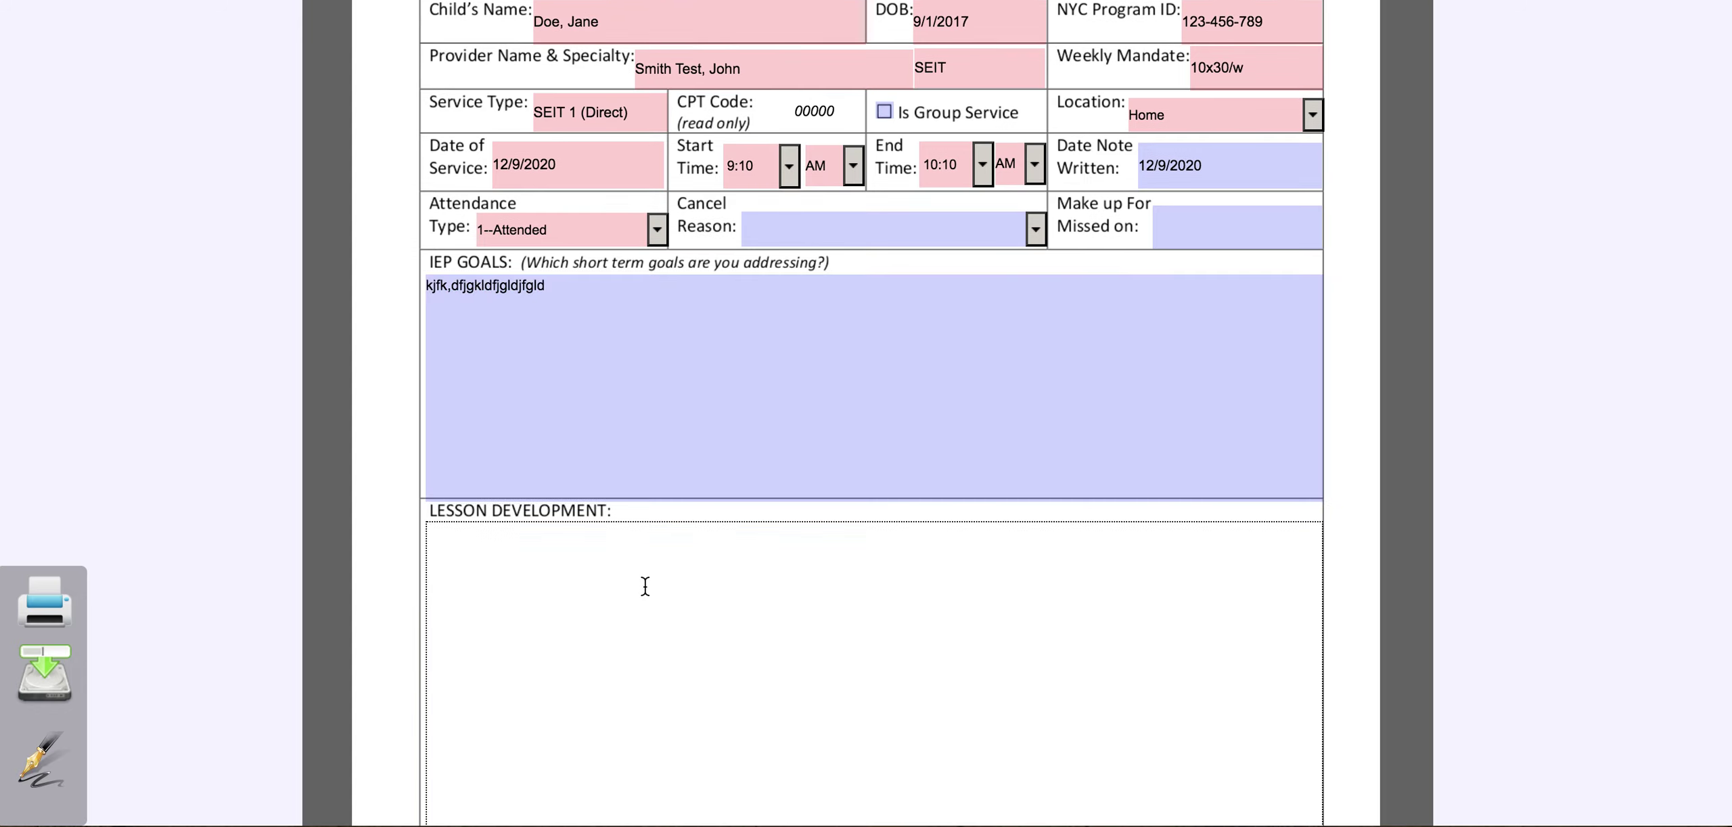
{"action": "type", "text": "ksfl.ksfdkfldjgldfgldfgj"}
Post the completed session note without adding any signatures.
{"action": "scroll", "coordinate": [738, 655], "scroll_direction": "down", "scroll_amount": 6}
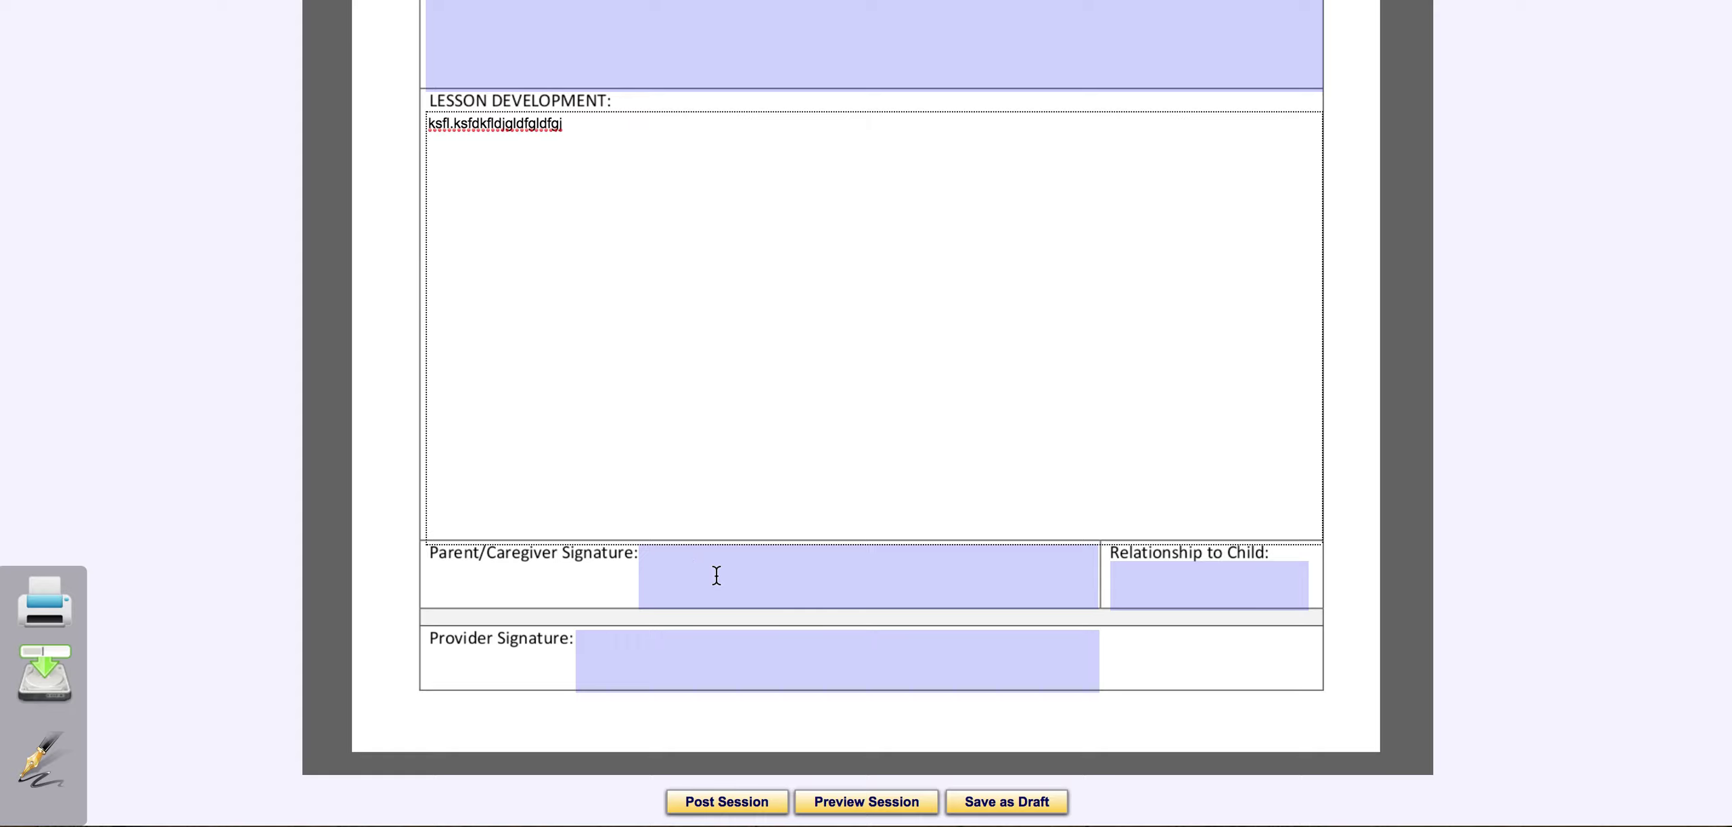
{"action": "scroll", "coordinate": [751, 697], "scroll_direction": "down", "scroll_amount": 1}
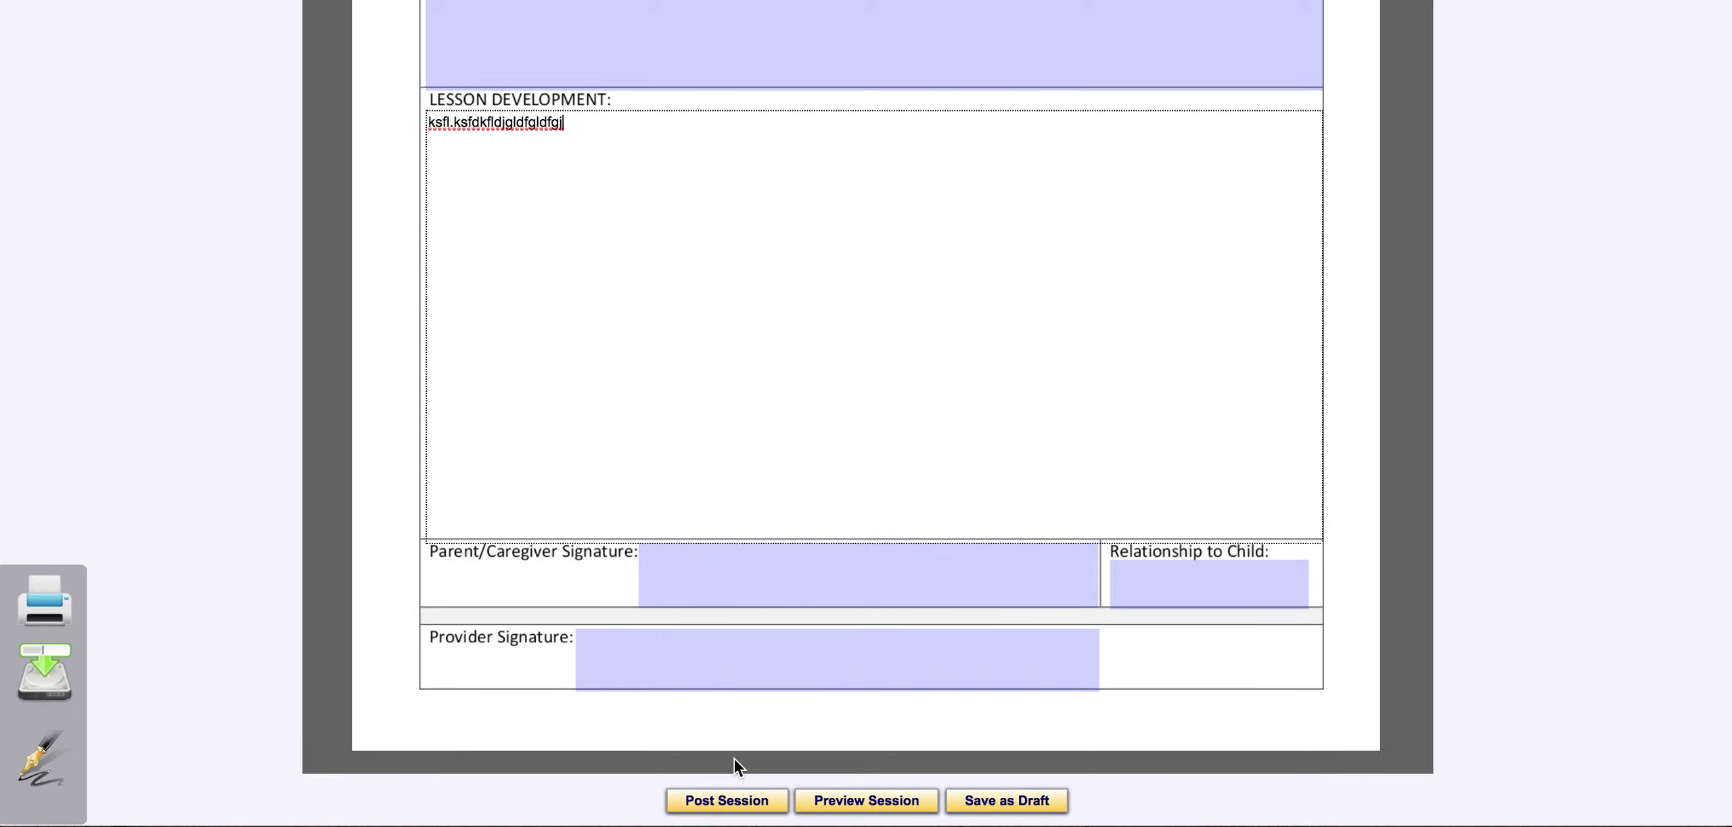
{"action": "left_click", "coordinate": [758, 804]}
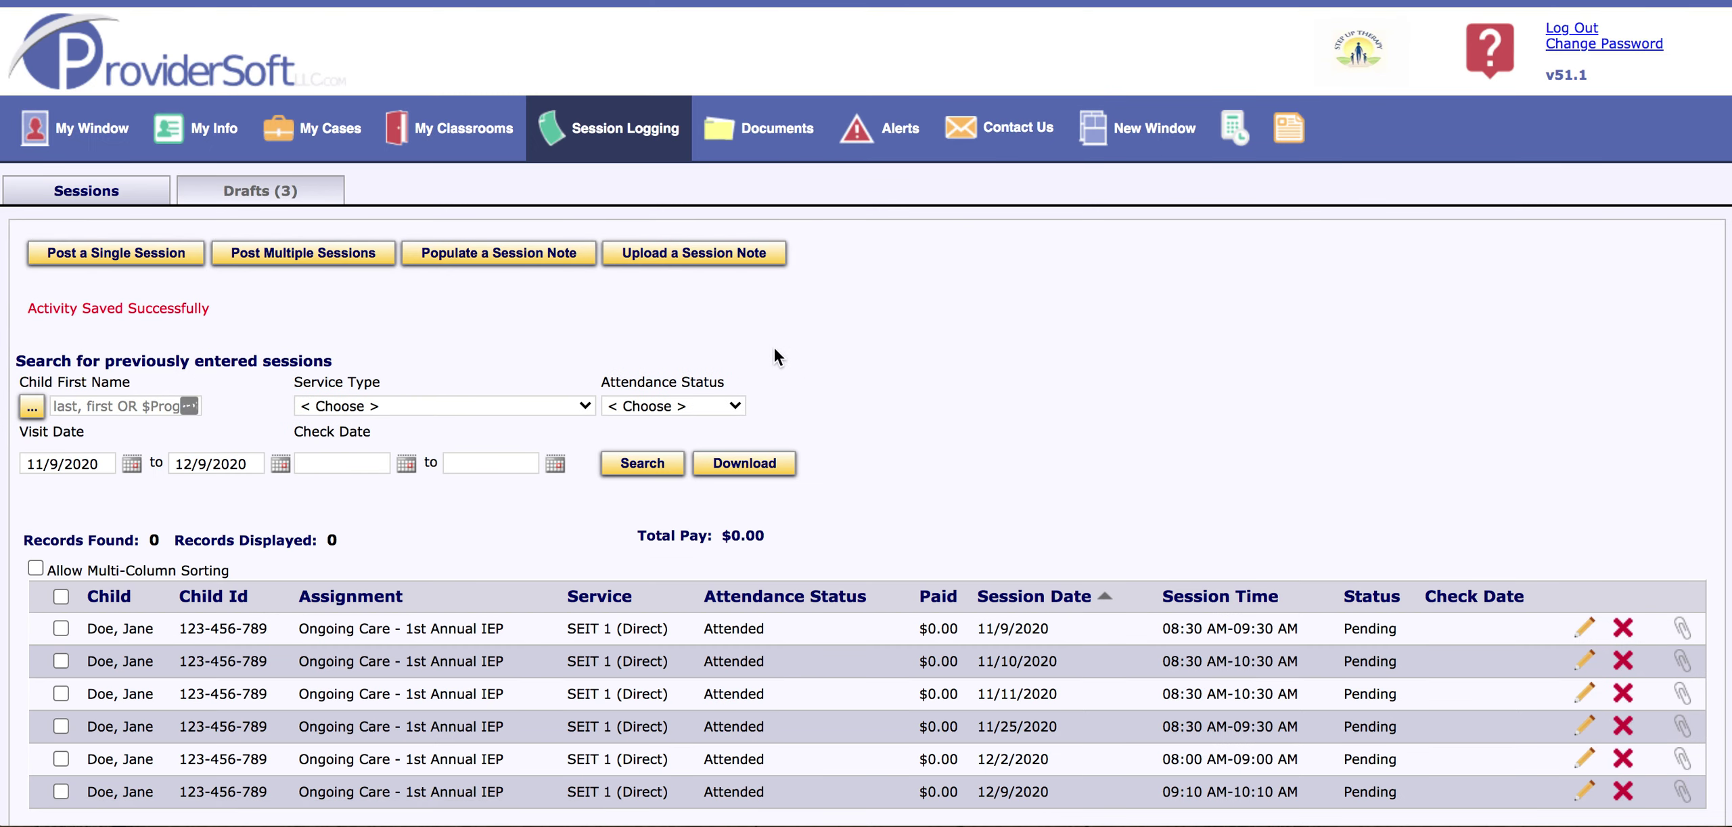
Open the 12/9/2020 session entry for editing, review its details, and save and close it.
{"action": "scroll", "coordinate": [785, 359], "scroll_direction": "down", "scroll_amount": 1}
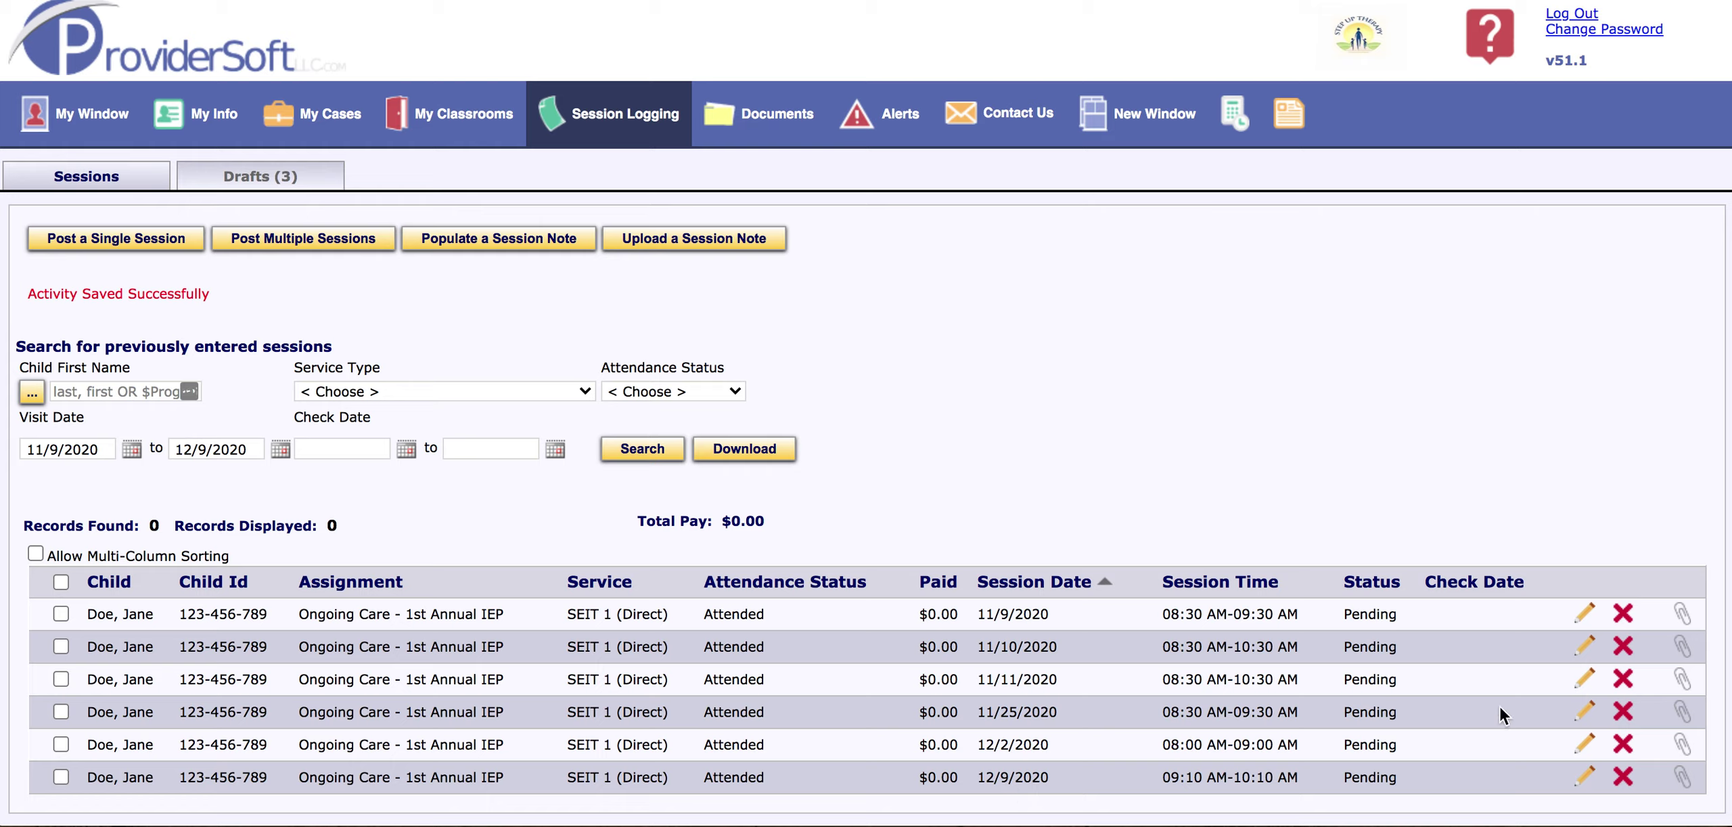
{"action": "left_click", "coordinate": [1585, 777]}
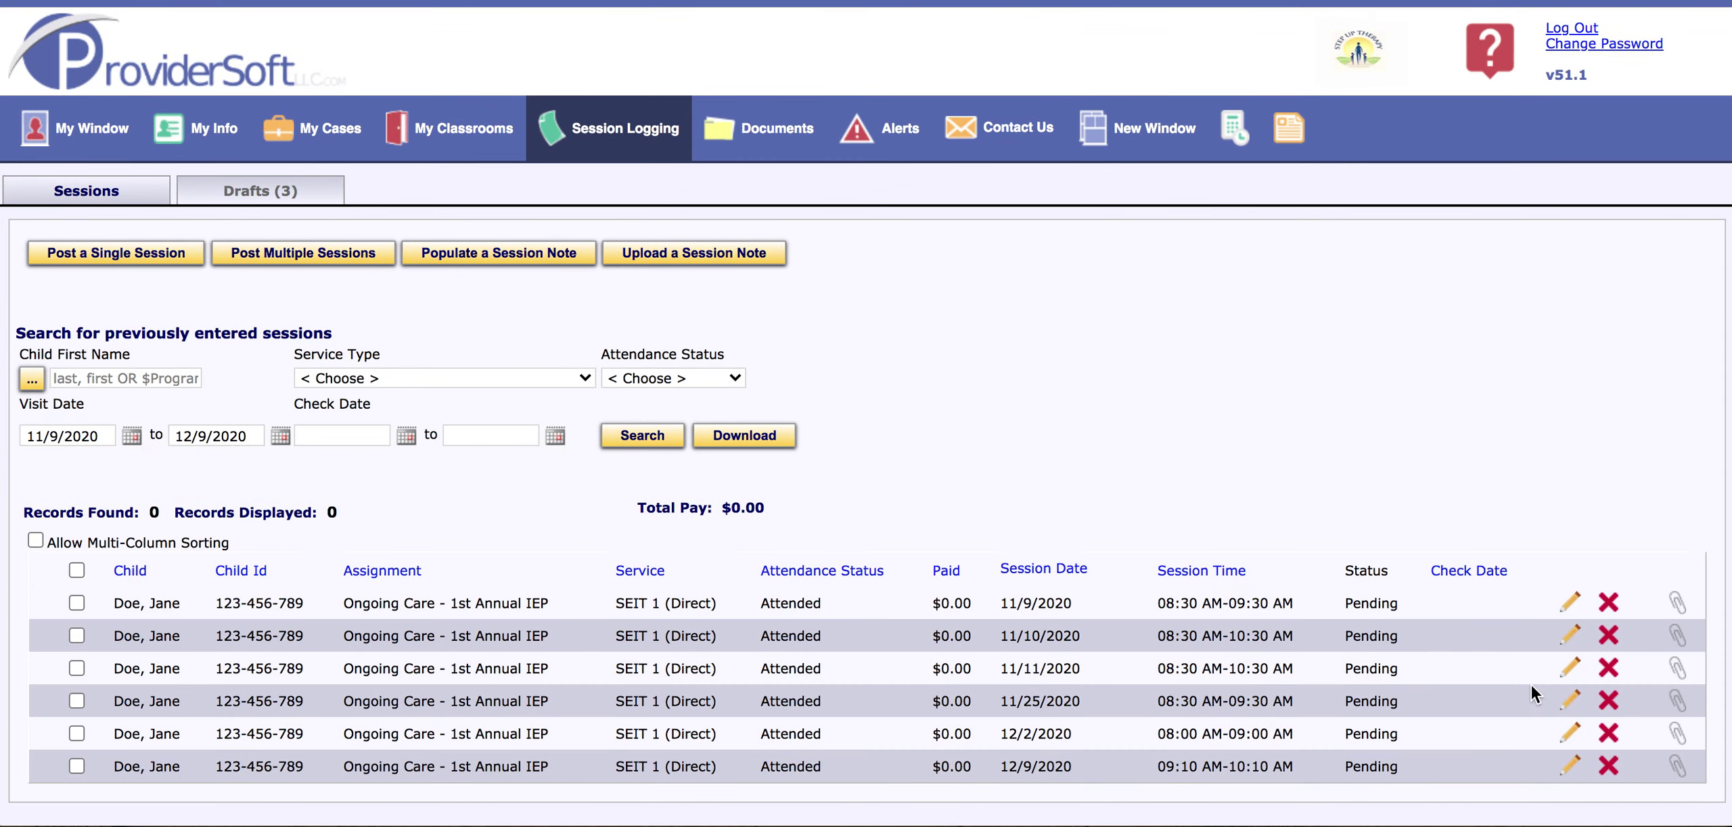
{"action": "scroll", "coordinate": [907, 559], "scroll_direction": "down", "scroll_amount": 1}
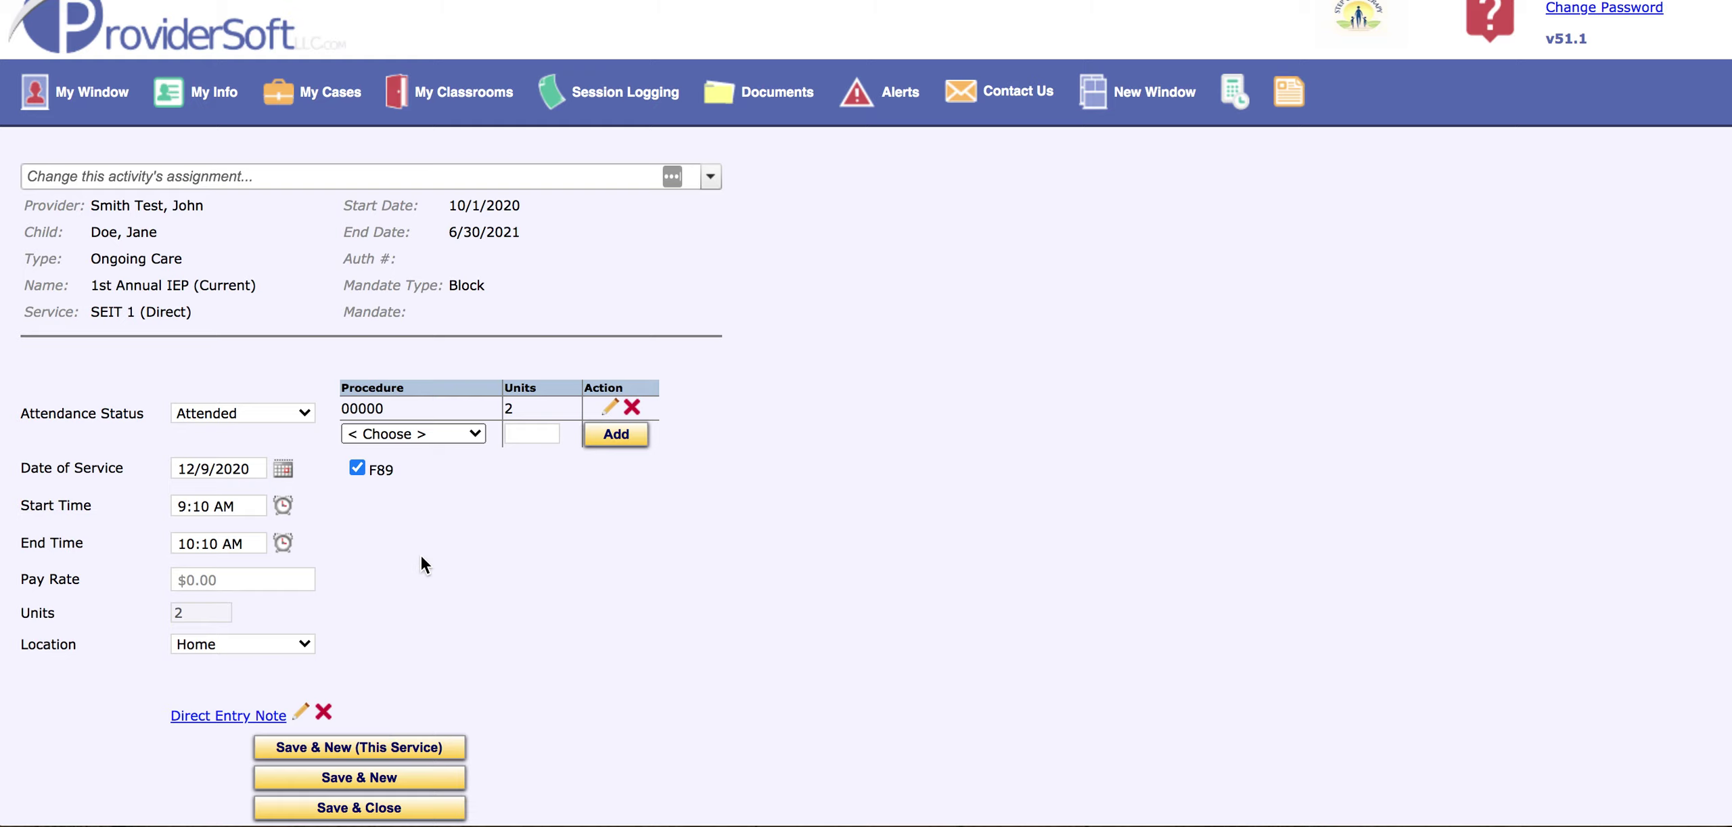
{"action": "left_click", "coordinate": [360, 807]}
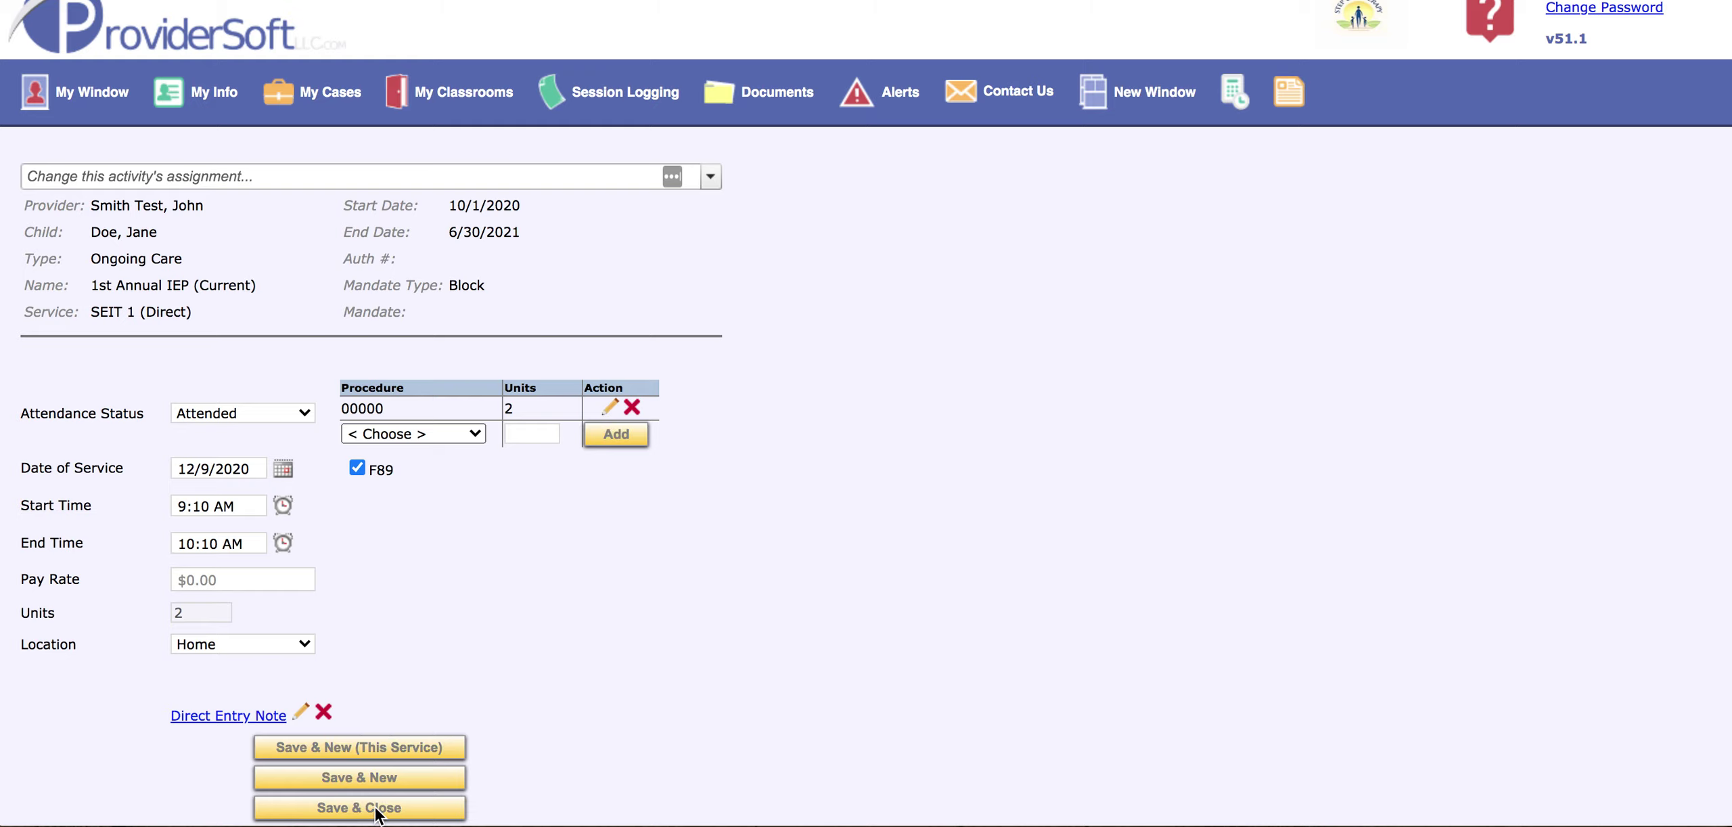
{"action": "scroll", "coordinate": [781, 416], "scroll_direction": "down", "scroll_amount": 1}
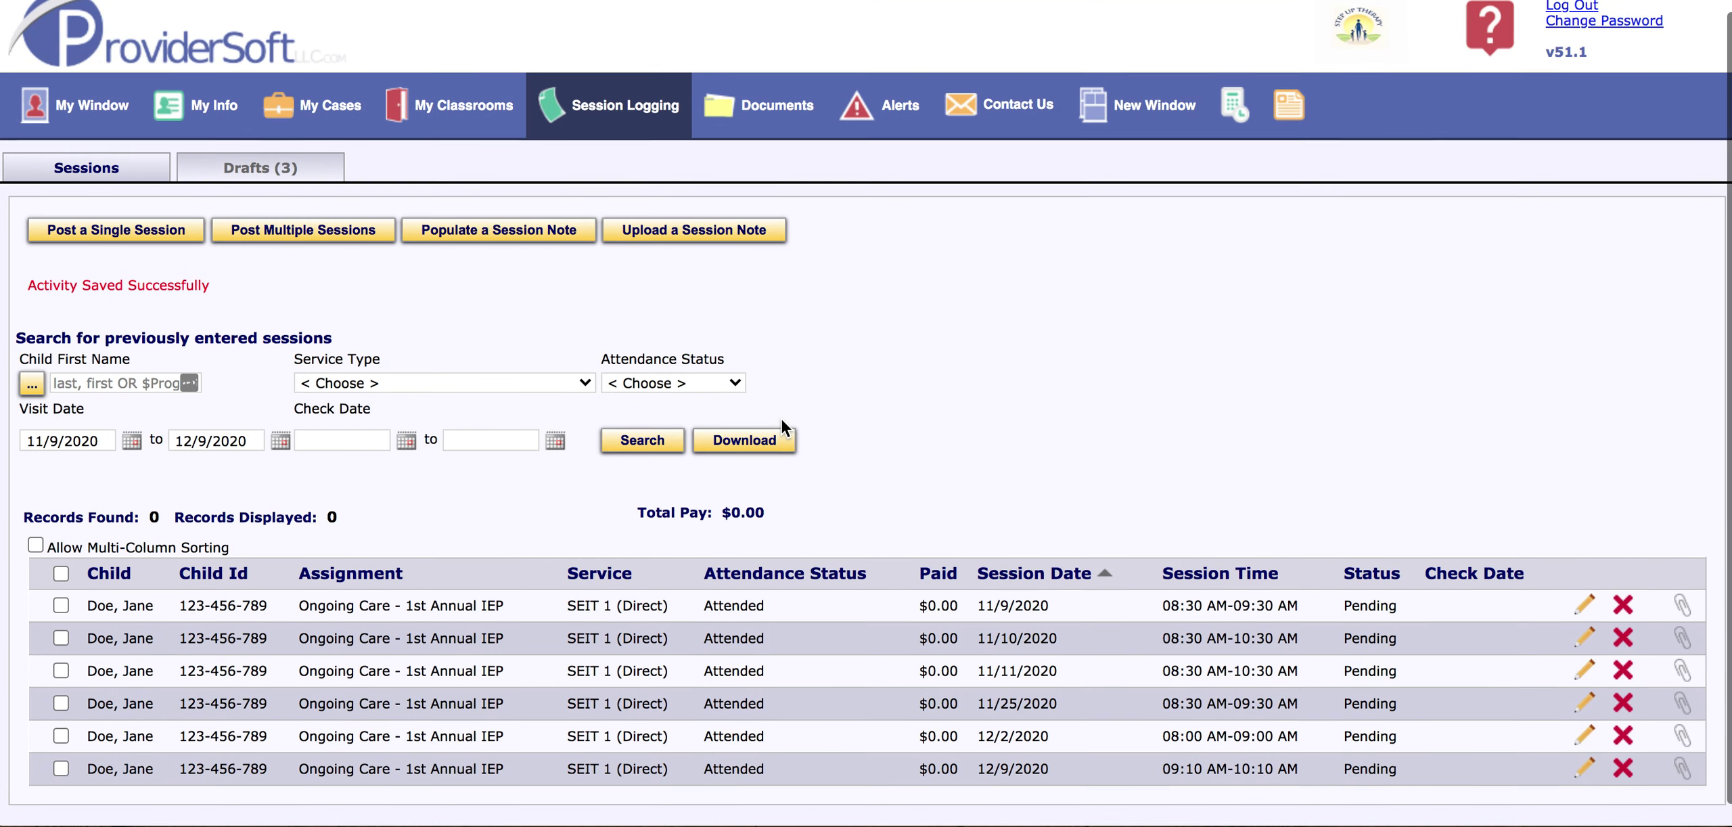